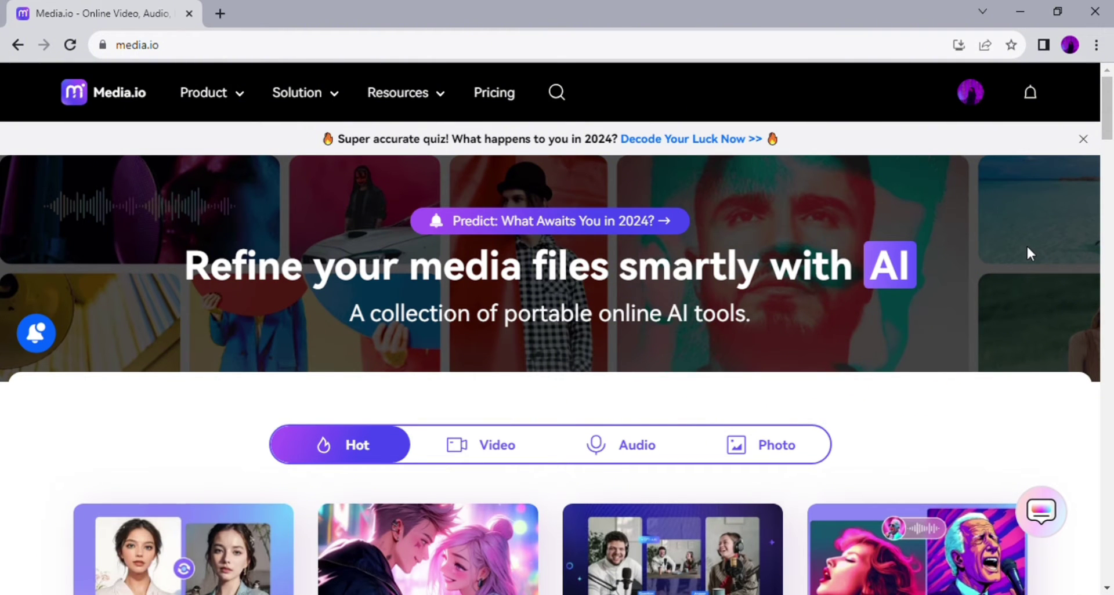
# - Switch the homepage tool collection to Video tools, such as Video Enhancer and Watermark Remover
pyautogui.scroll(-3, 1027, 253)
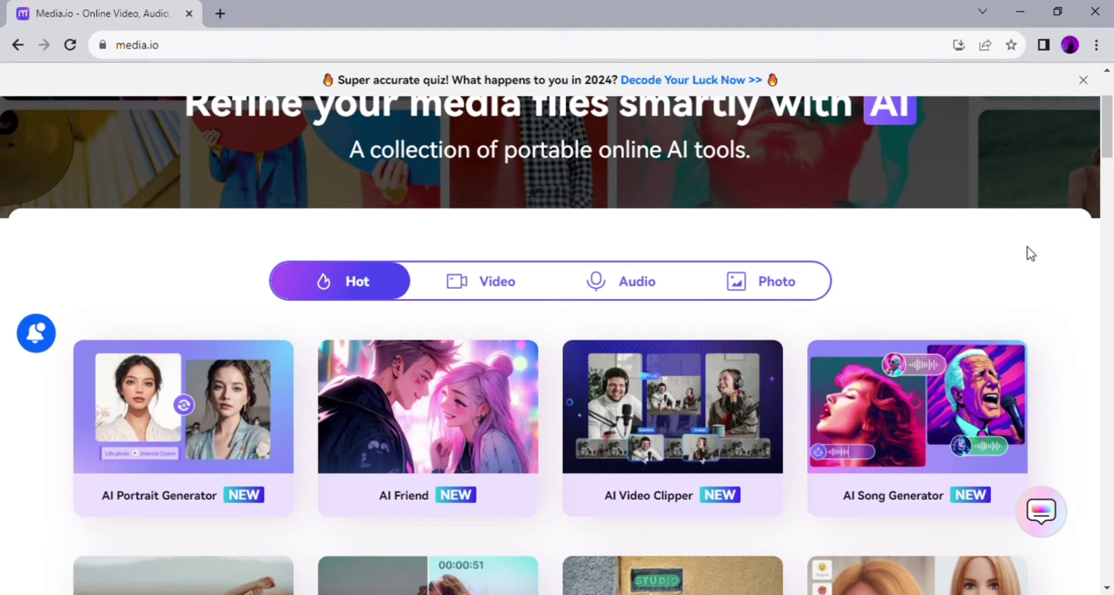
pyautogui.scroll(2, 1029, 254)
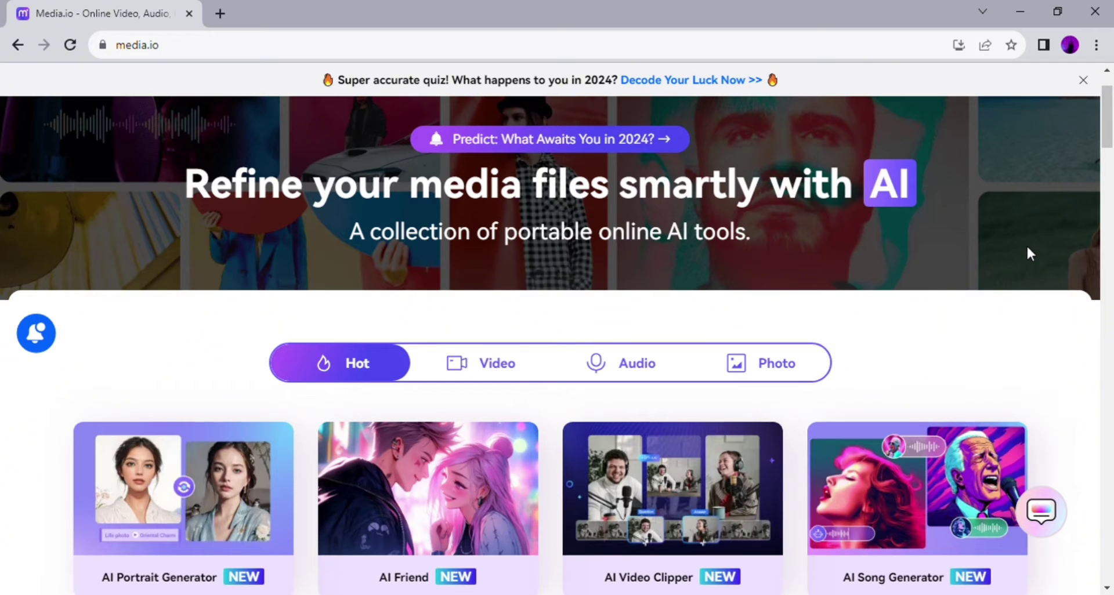
pyautogui.scroll(-1, 1029, 254)
pyautogui.scroll(-1, 1029, 254)
pyautogui.scroll(-1, 1029, 253)
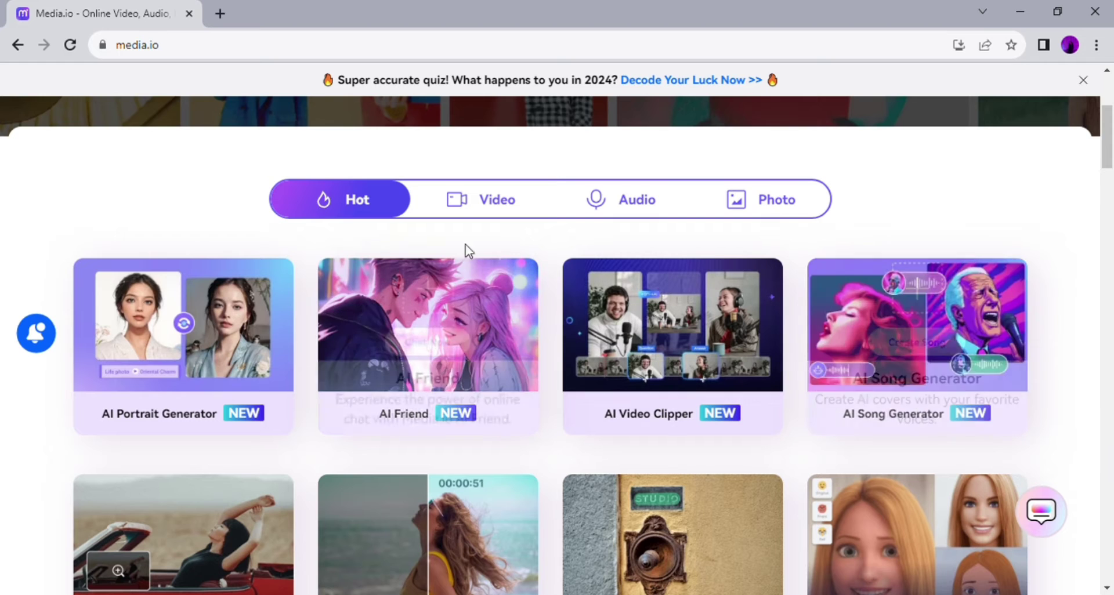
pyautogui.click(492, 204)
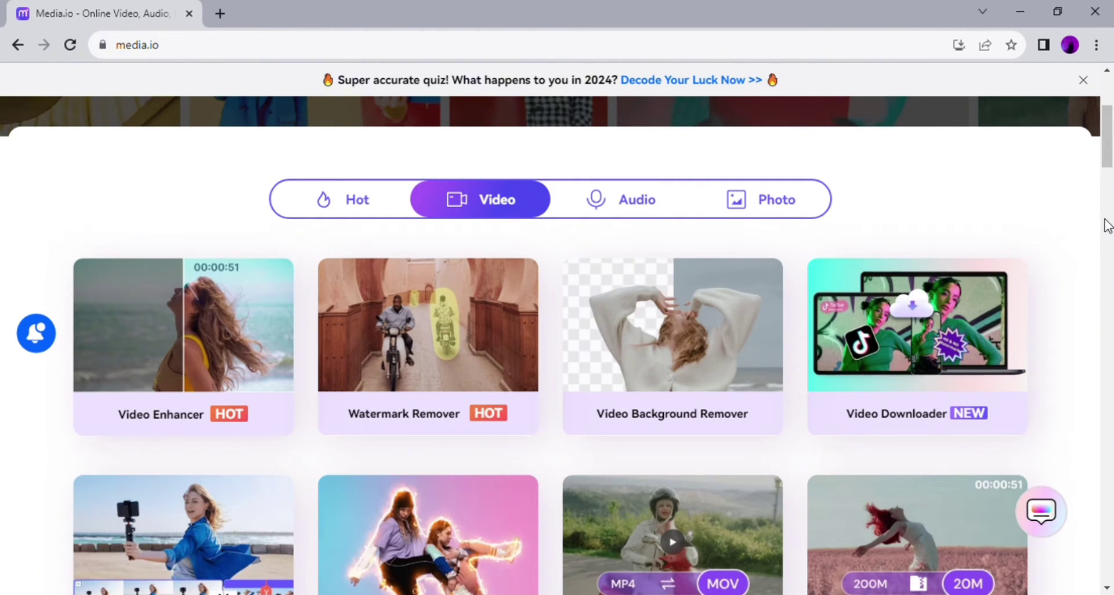
# - Switch the tool collection to Audio tools, then to Photo tools like Passport Photo Maker
pyautogui.scroll(-1, 1107, 225)
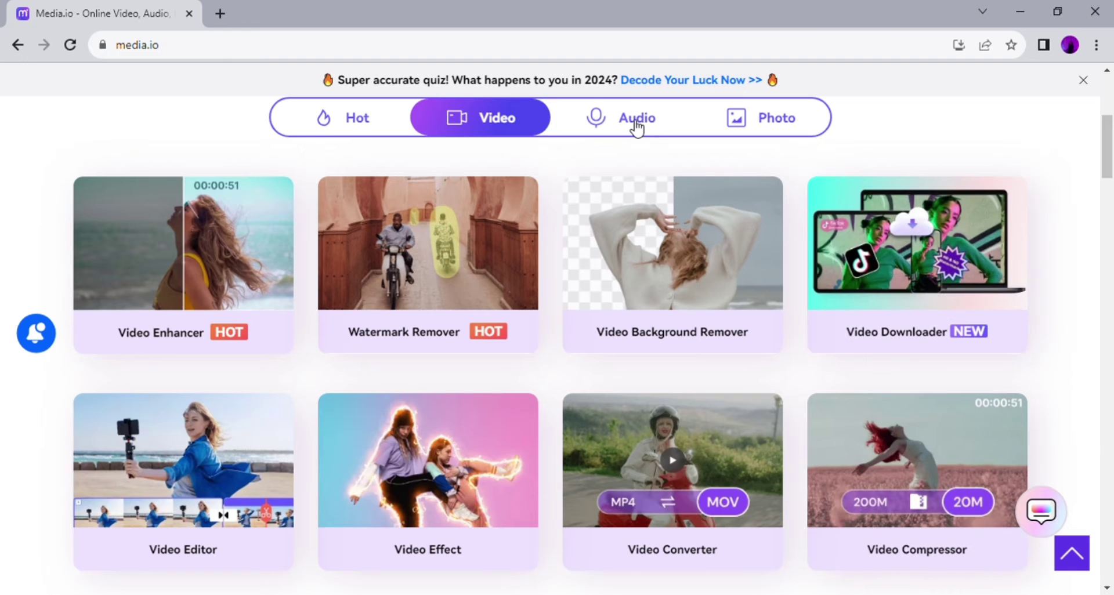
pyautogui.click(637, 125)
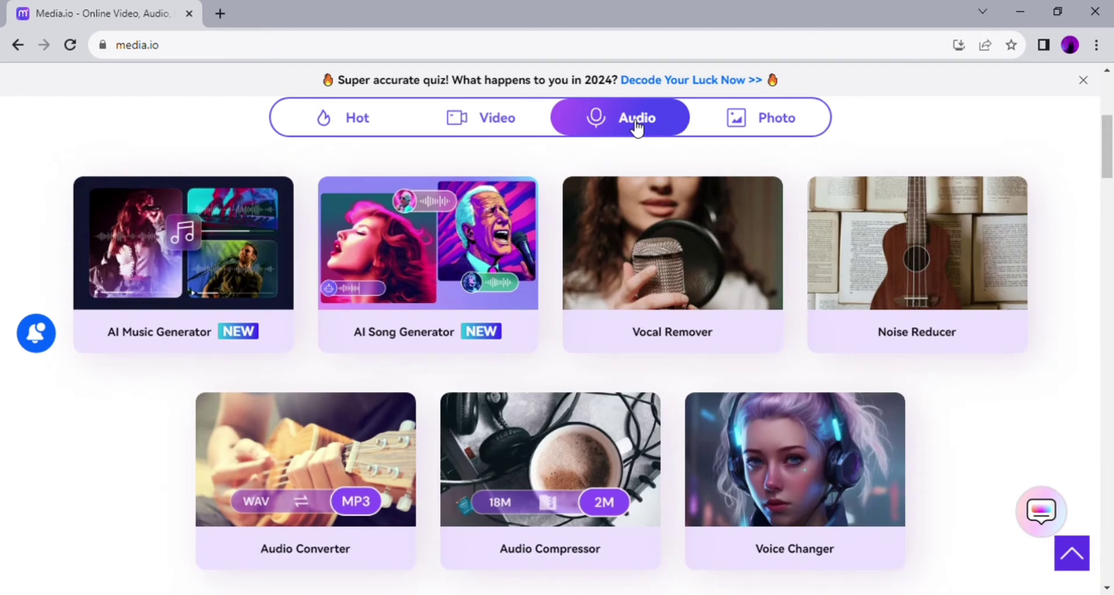
pyautogui.moveTo(794, 480)
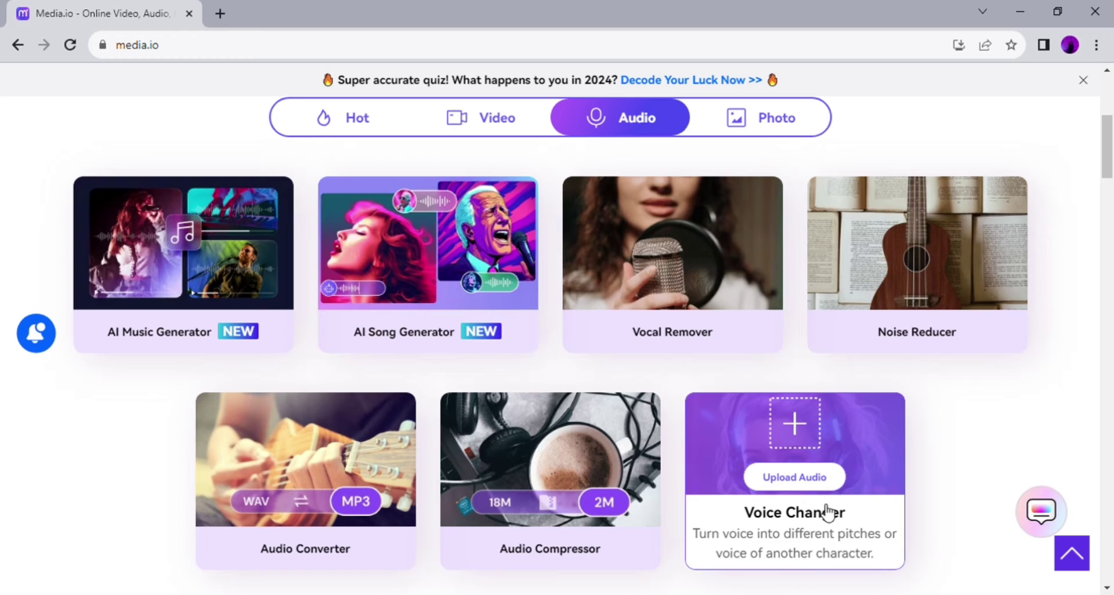
pyautogui.click(757, 130)
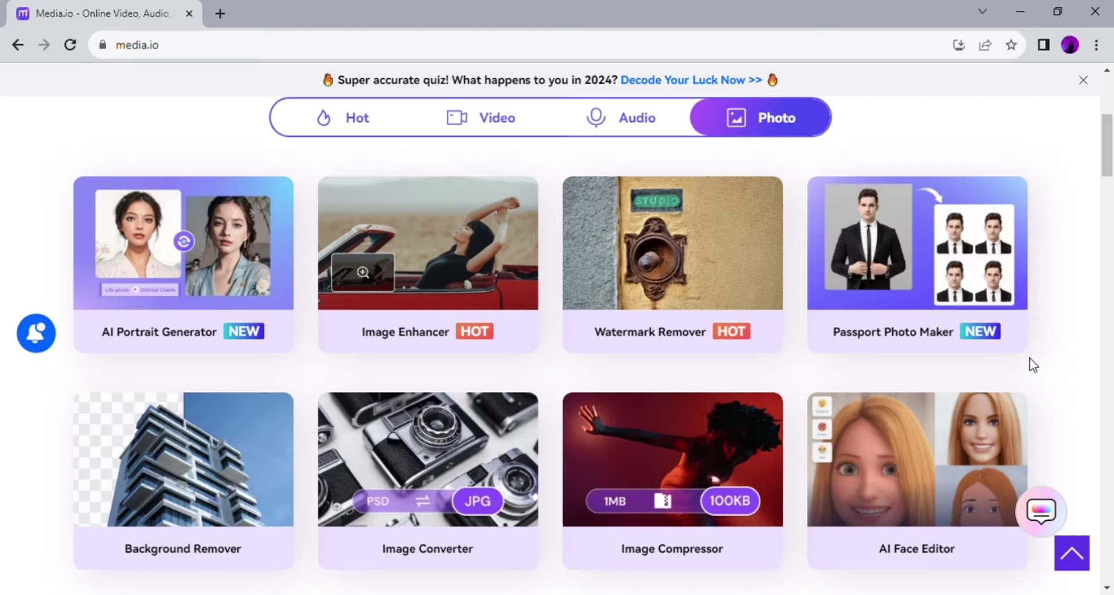
pyautogui.scroll(-5, 1025, 366)
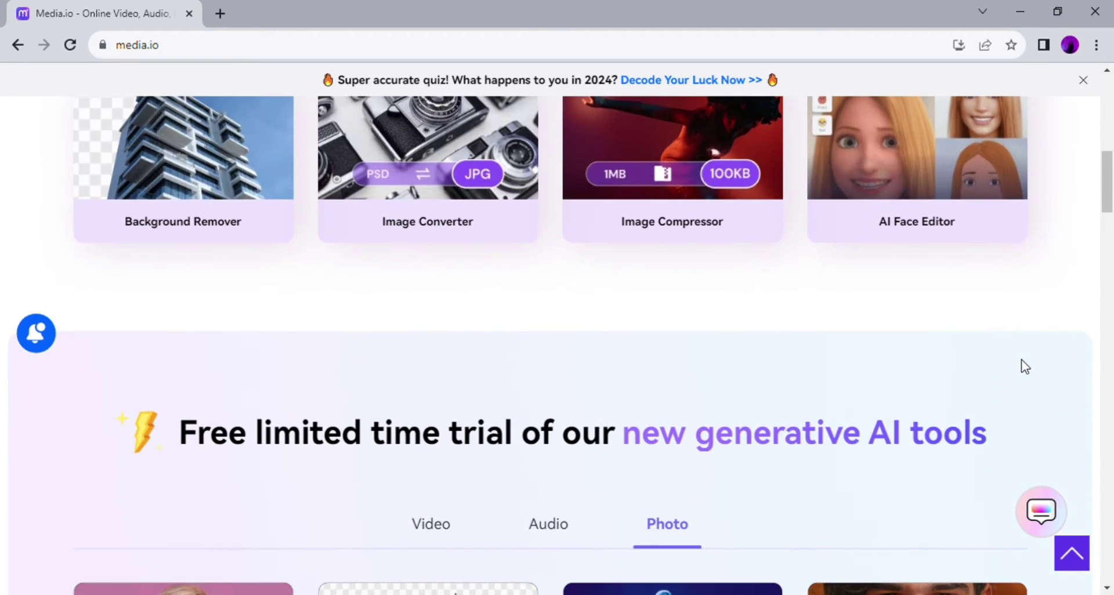
# - In the generative AI trial section, show Audio tools, then Video tools like AI Face Swap
pyautogui.scroll(-2, 1024, 365)
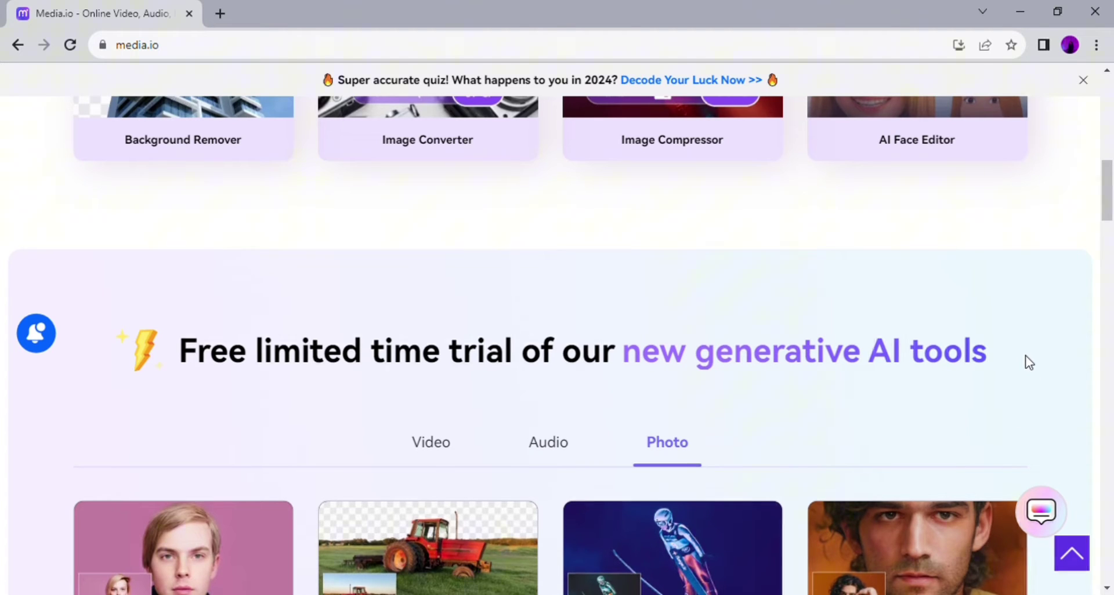
pyautogui.scroll(-3, 1028, 363)
pyautogui.scroll(-1, 1031, 363)
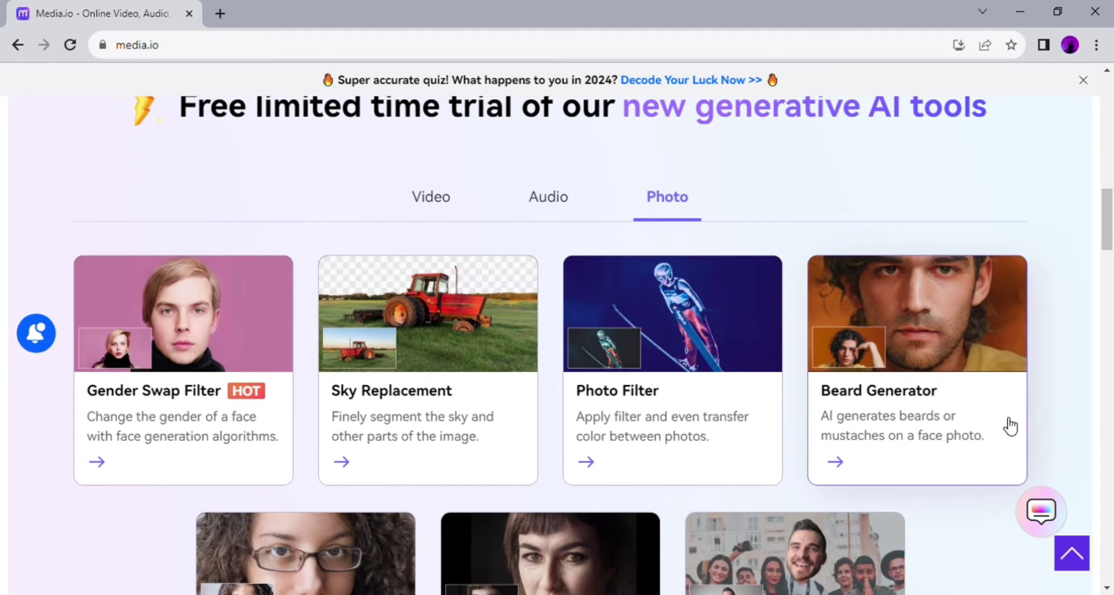
pyautogui.scroll(-1, 1010, 426)
pyautogui.scroll(-1, 1007, 425)
pyautogui.scroll(1, 1004, 423)
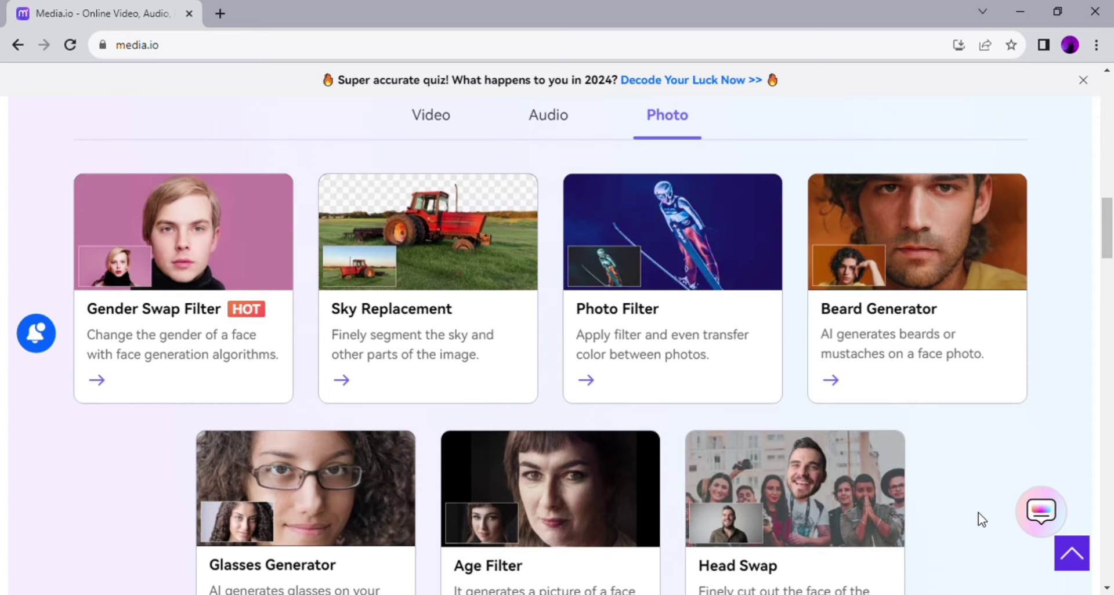
pyautogui.click(560, 119)
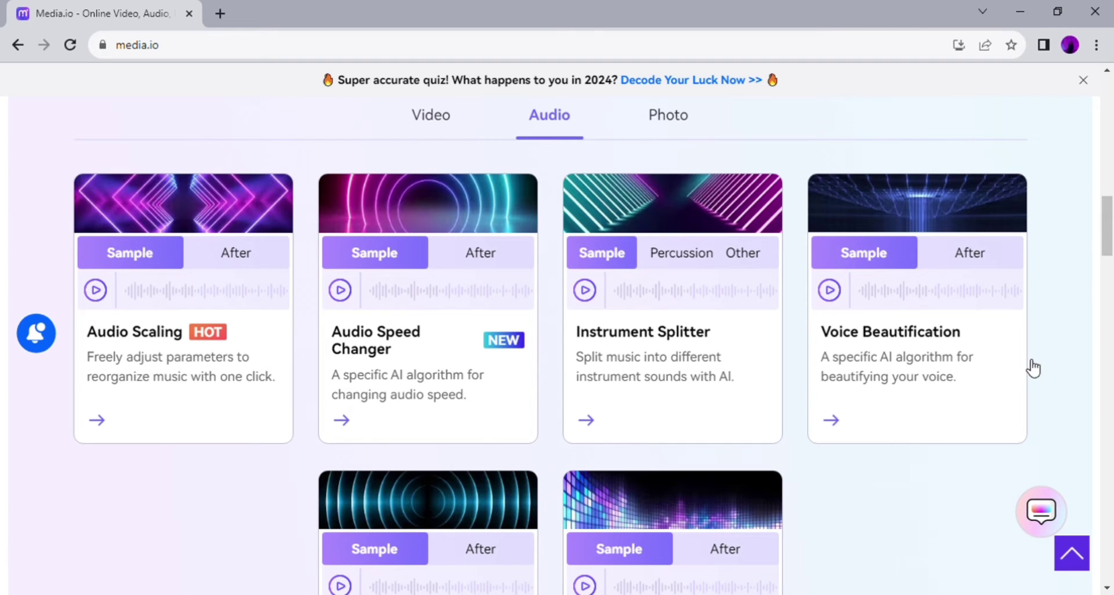
pyautogui.scroll(-1, 955, 399)
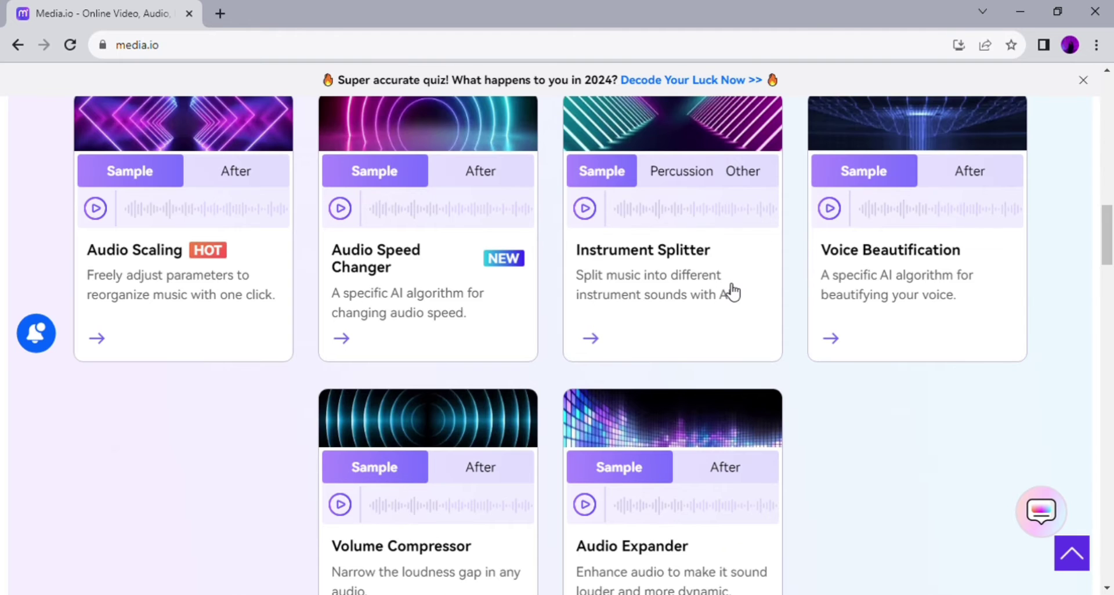
pyautogui.scroll(1, 550, 155)
pyautogui.click(450, 119)
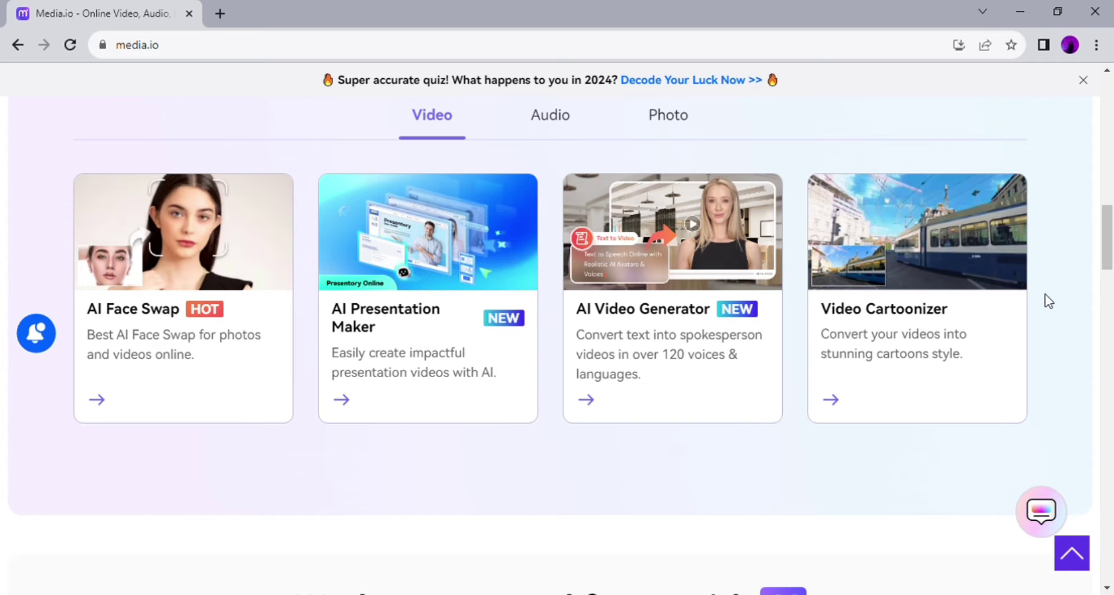
pyautogui.scroll(-4, 1048, 300)
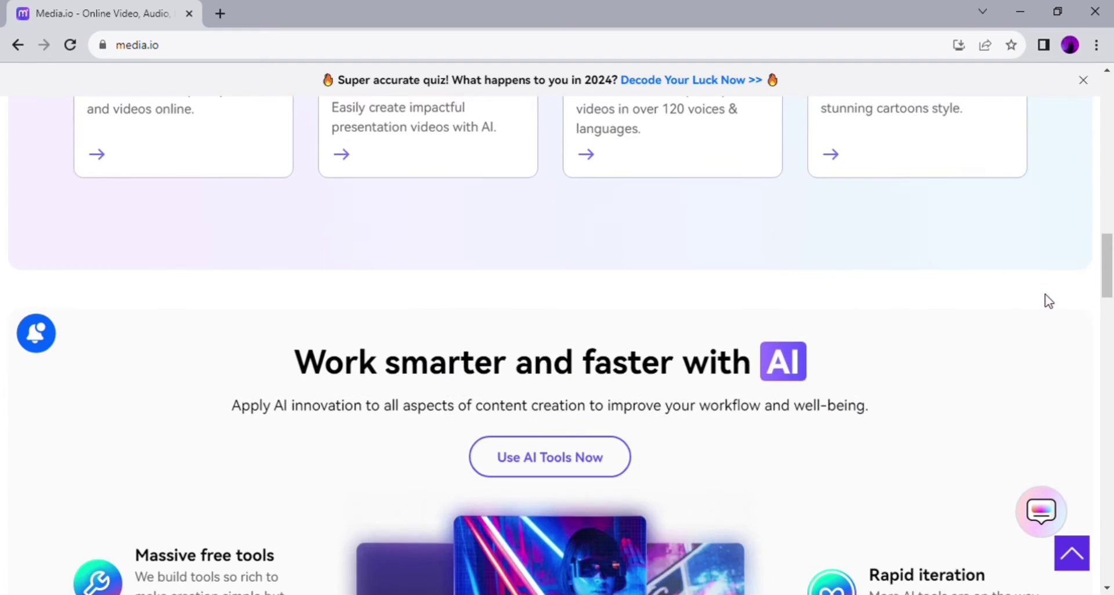
# - View the Personal, Promotional and Educational use cases, then reach the 'Millions of people like Media.io' stats
pyautogui.scroll(-4, 1048, 301)
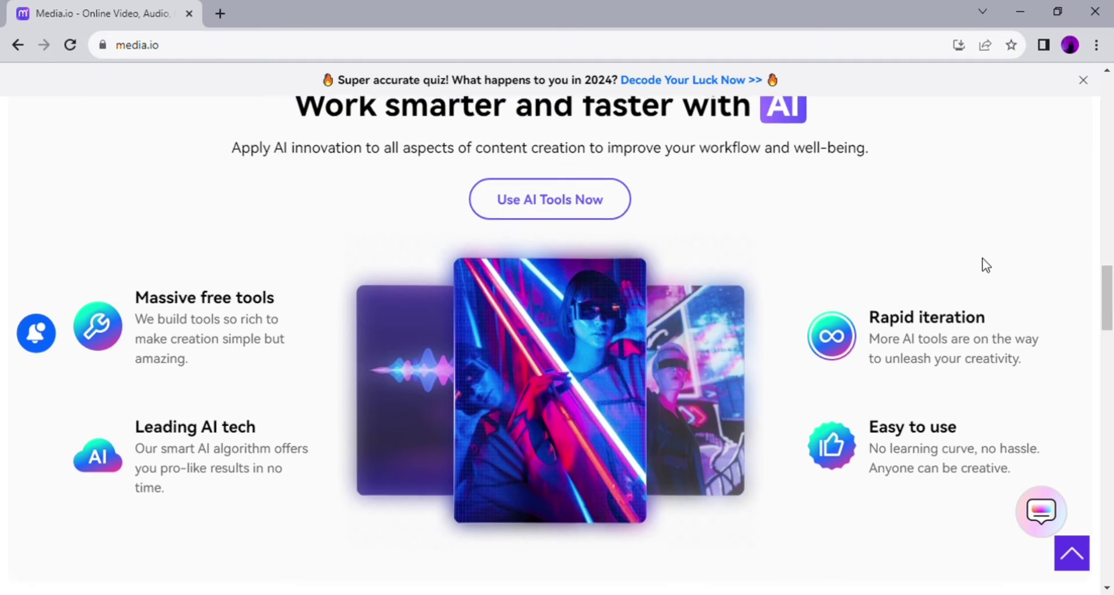
pyautogui.scroll(-5, 984, 263)
pyautogui.scroll(-3, 963, 254)
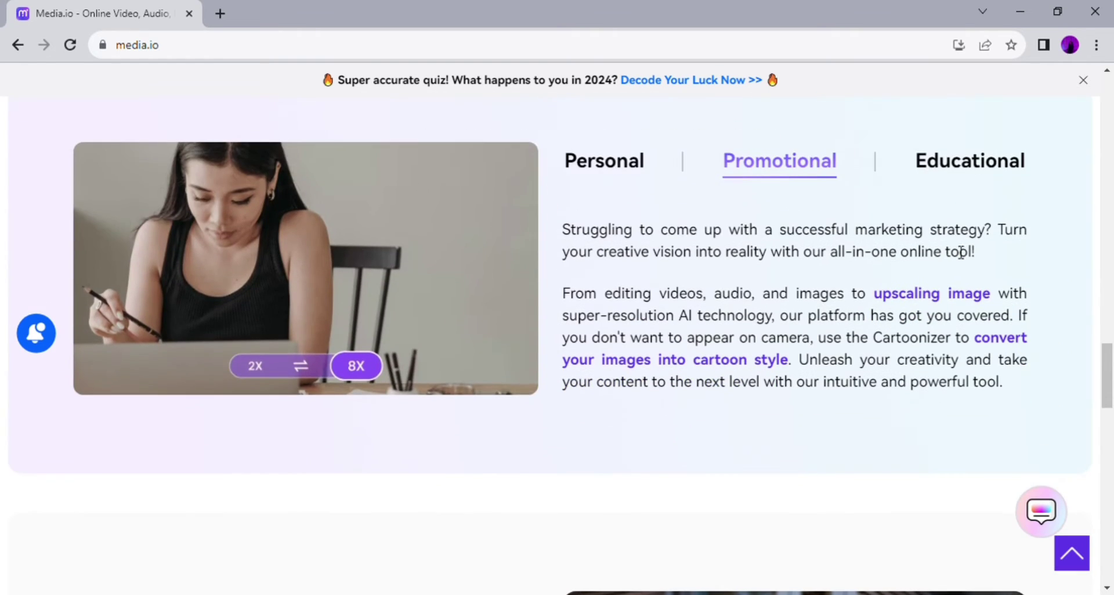
pyautogui.click(649, 169)
pyautogui.scroll(1, 845, 232)
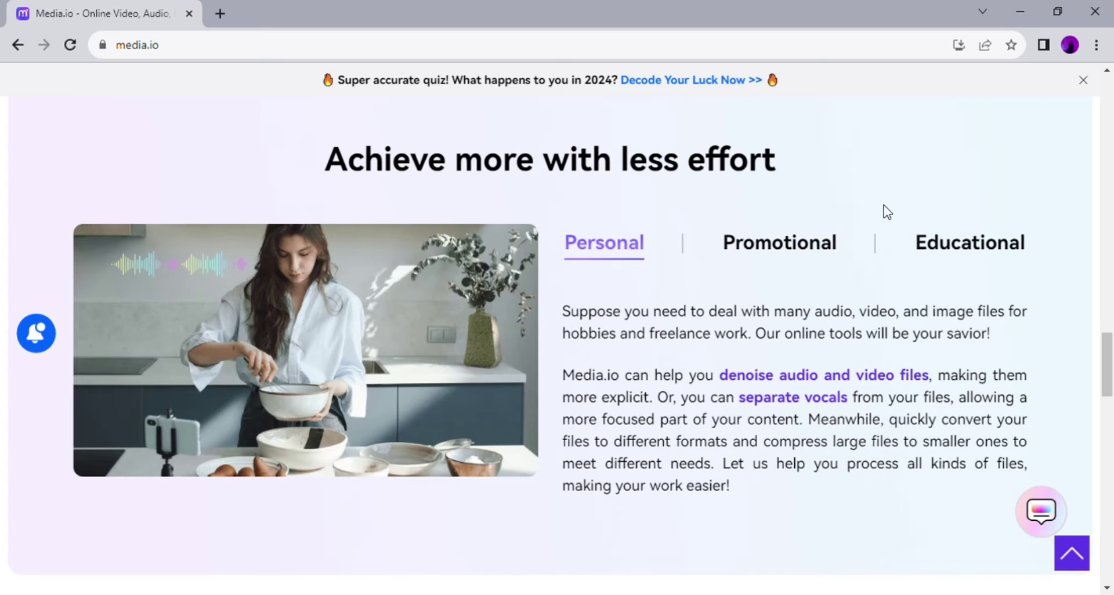
pyautogui.click(816, 248)
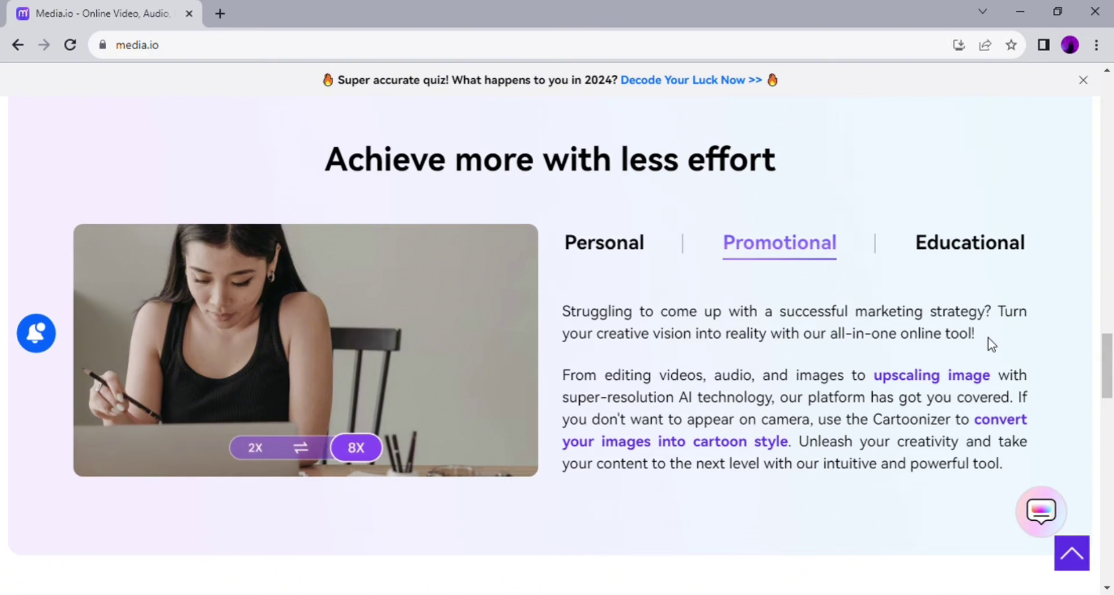
pyautogui.click(972, 245)
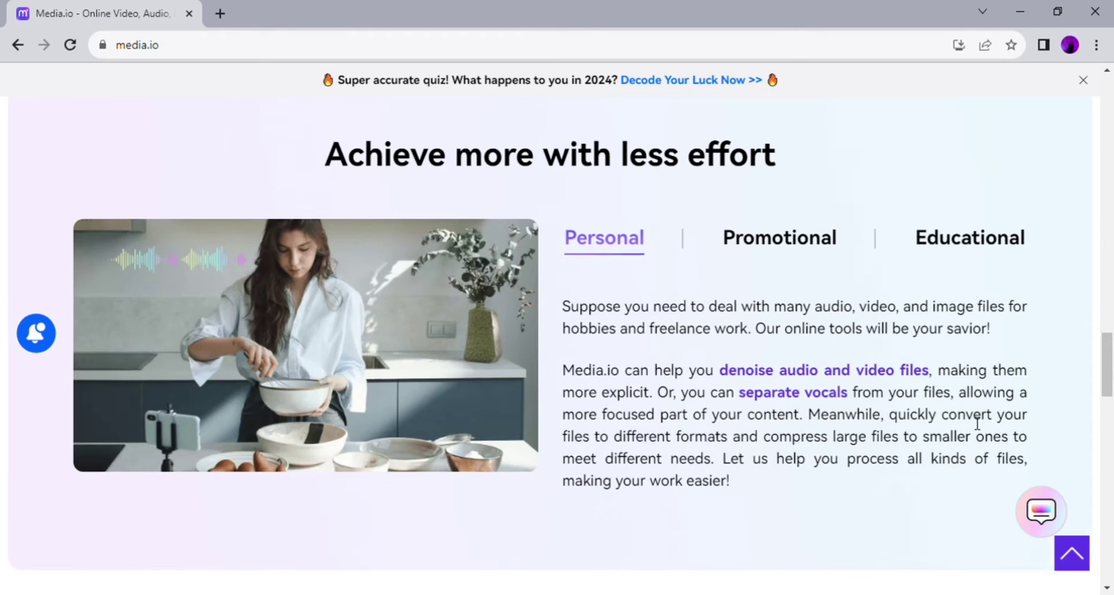
pyautogui.scroll(-5, 977, 424)
pyautogui.scroll(-5, 914, 314)
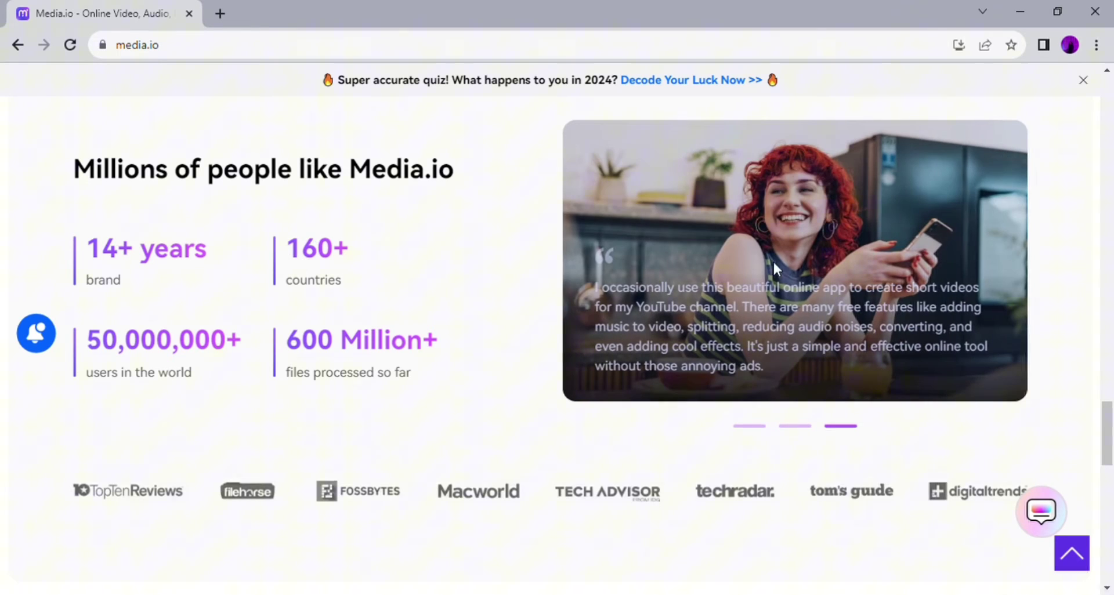
# - Return to the top and open the Pricing page from the navigation bar
pyautogui.click(1072, 553)
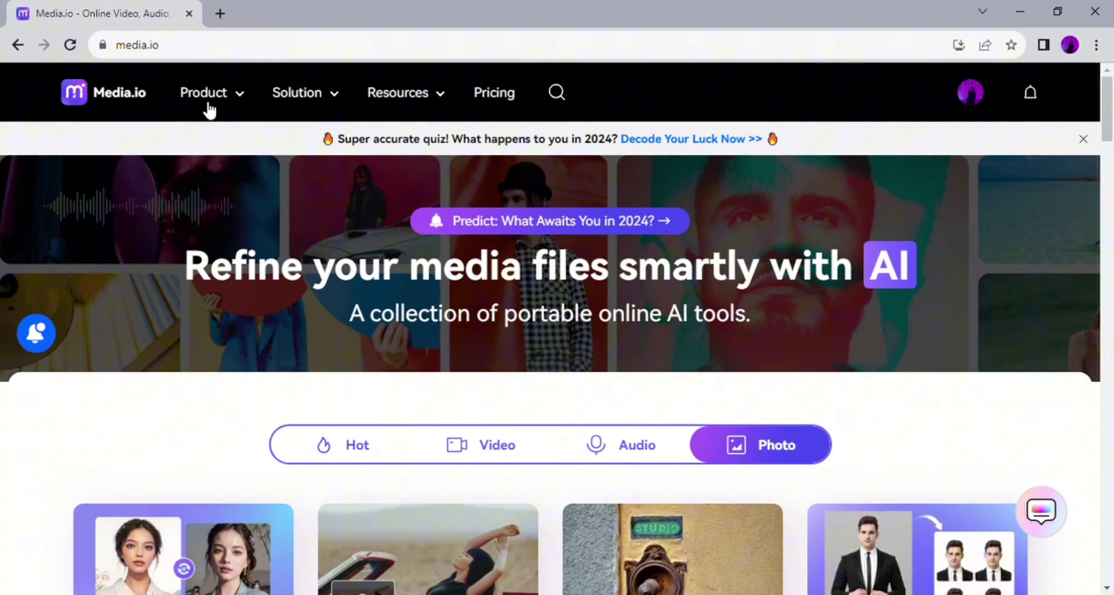
pyautogui.click(209, 109)
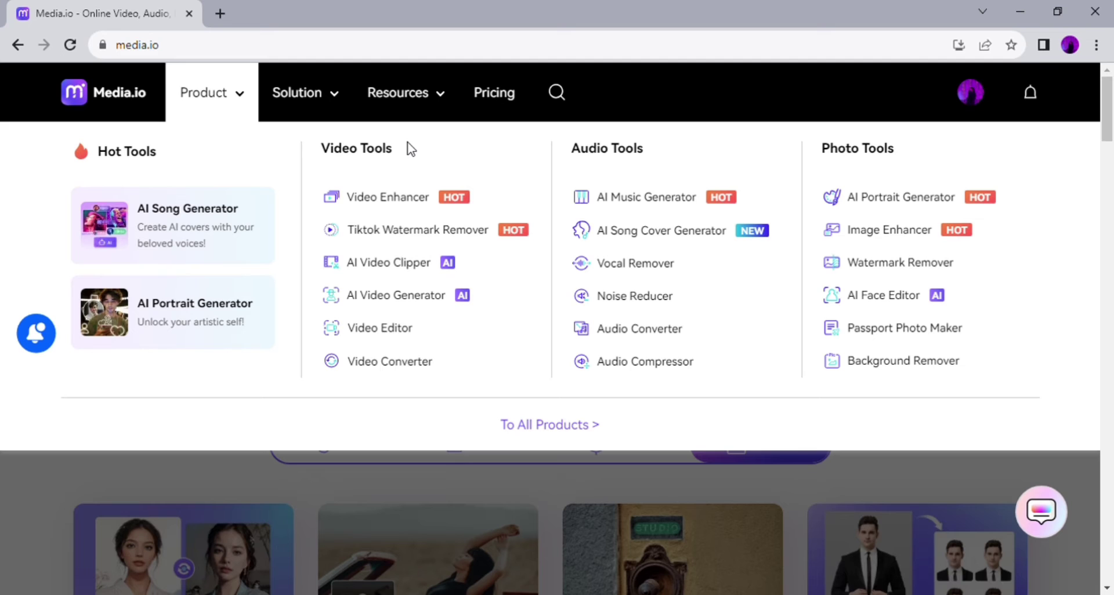
pyautogui.click(493, 92)
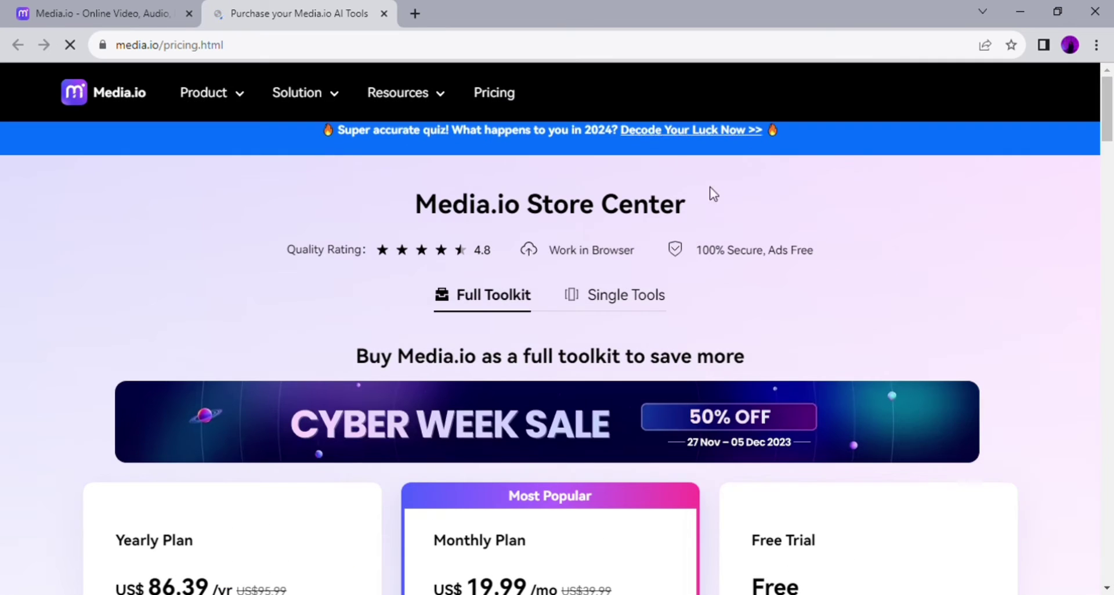
pyautogui.scroll(-1, 955, 320)
pyautogui.click(303, 373)
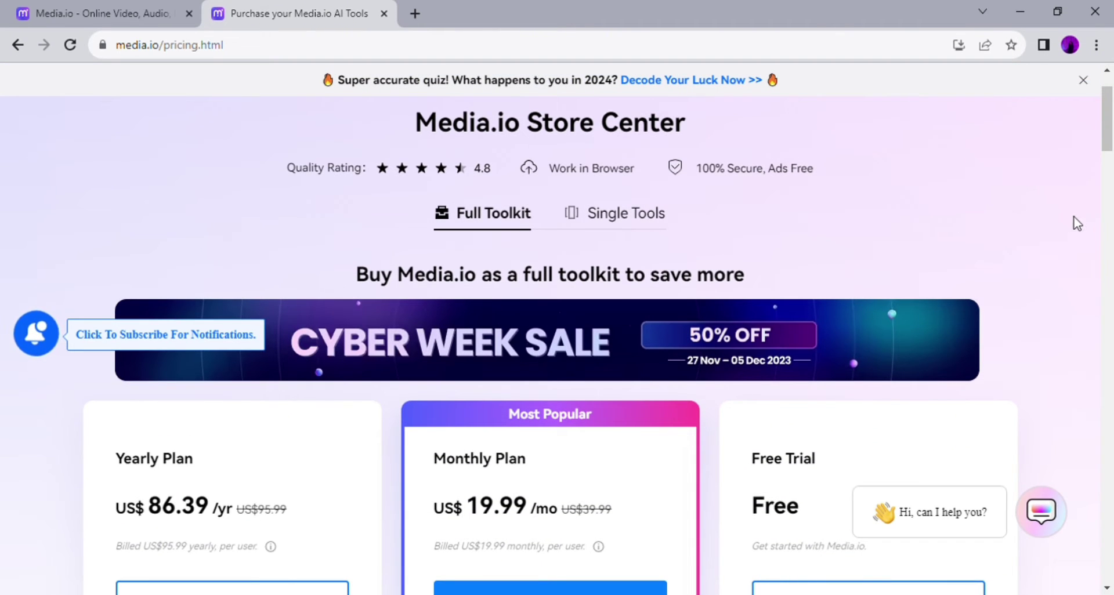
pyautogui.scroll(-2, 1077, 218)
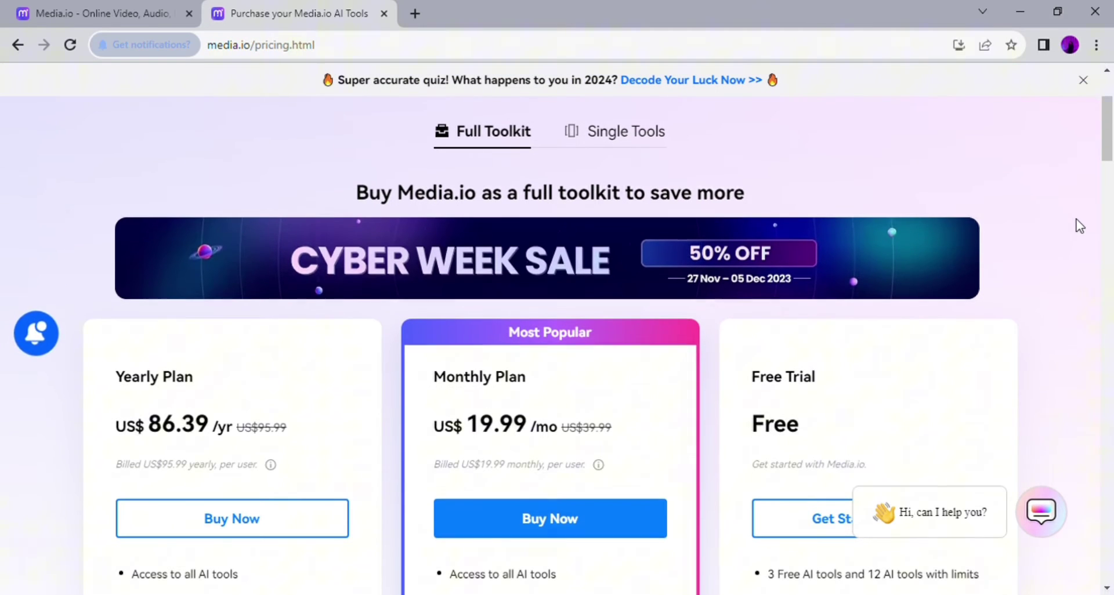
pyautogui.scroll(-3, 1064, 247)
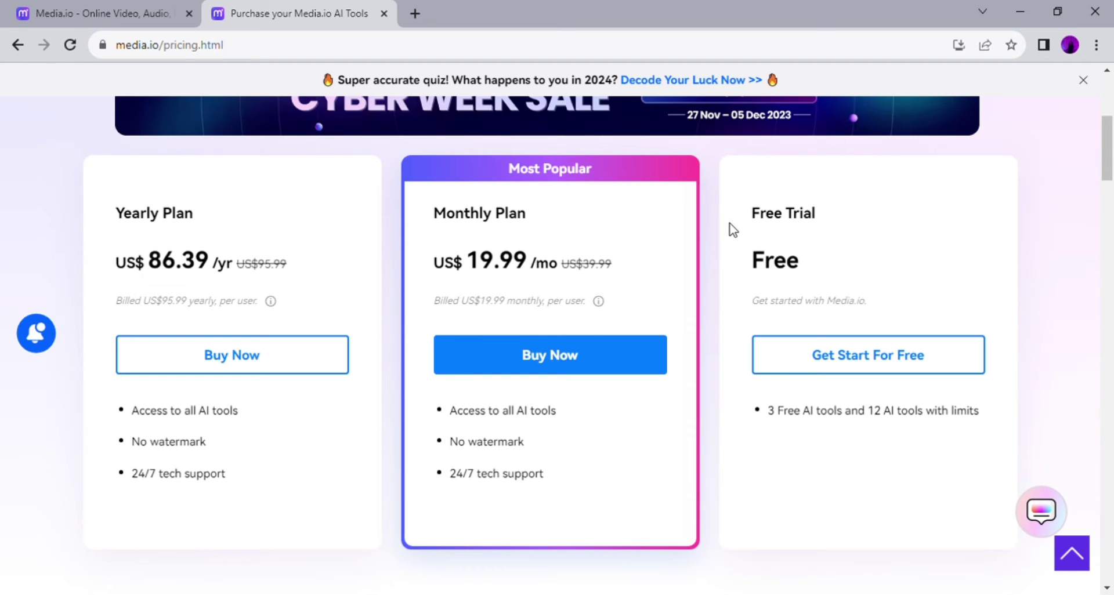
pyautogui.scroll(5, 732, 229)
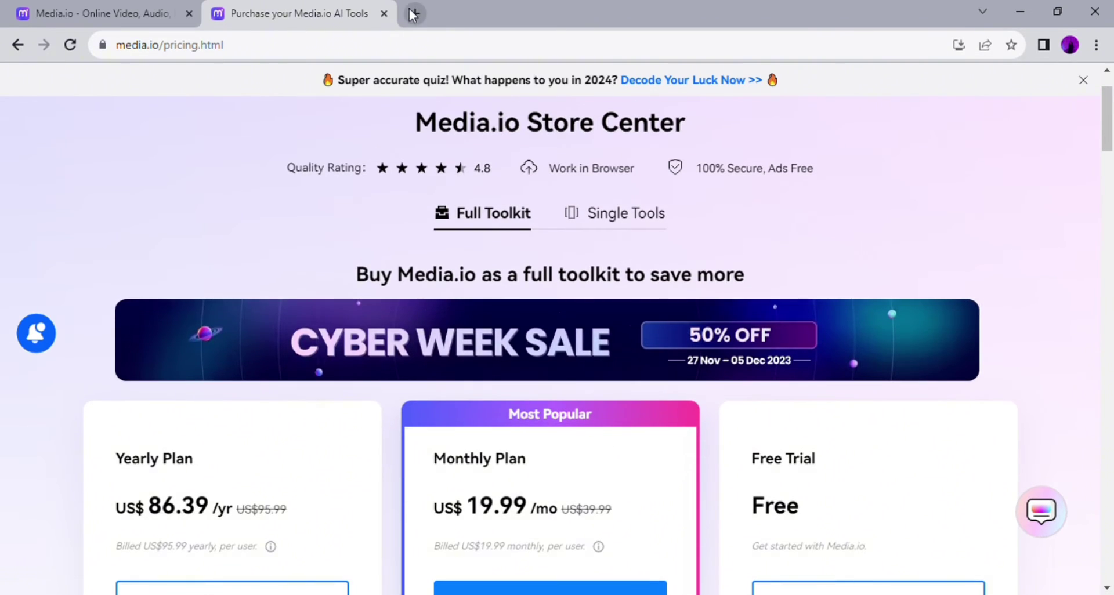
pyautogui.click(384, 13)
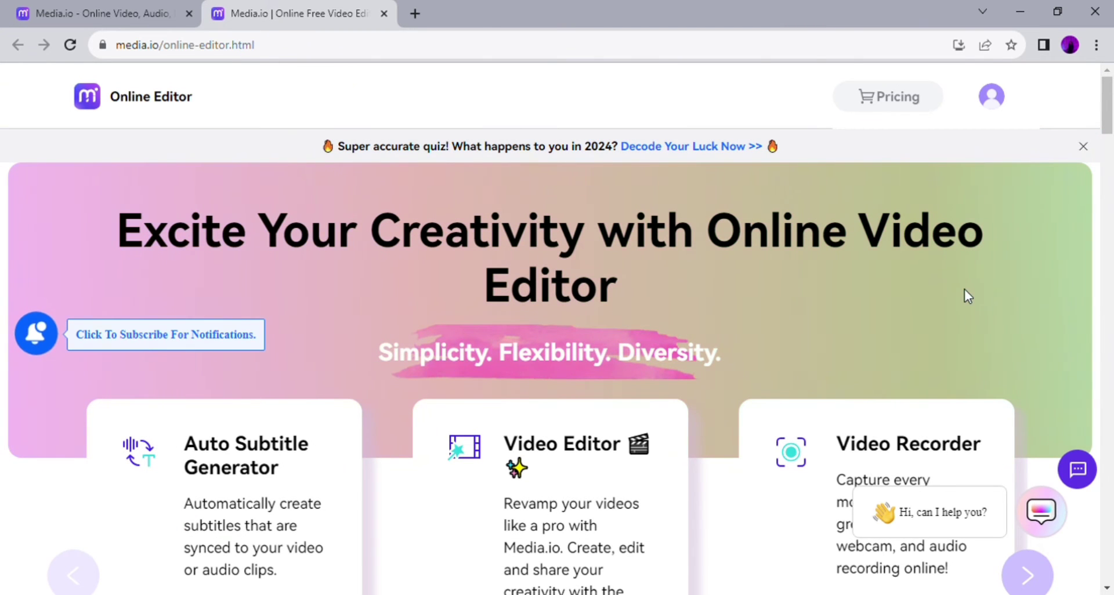
pyautogui.scroll(-3, 964, 296)
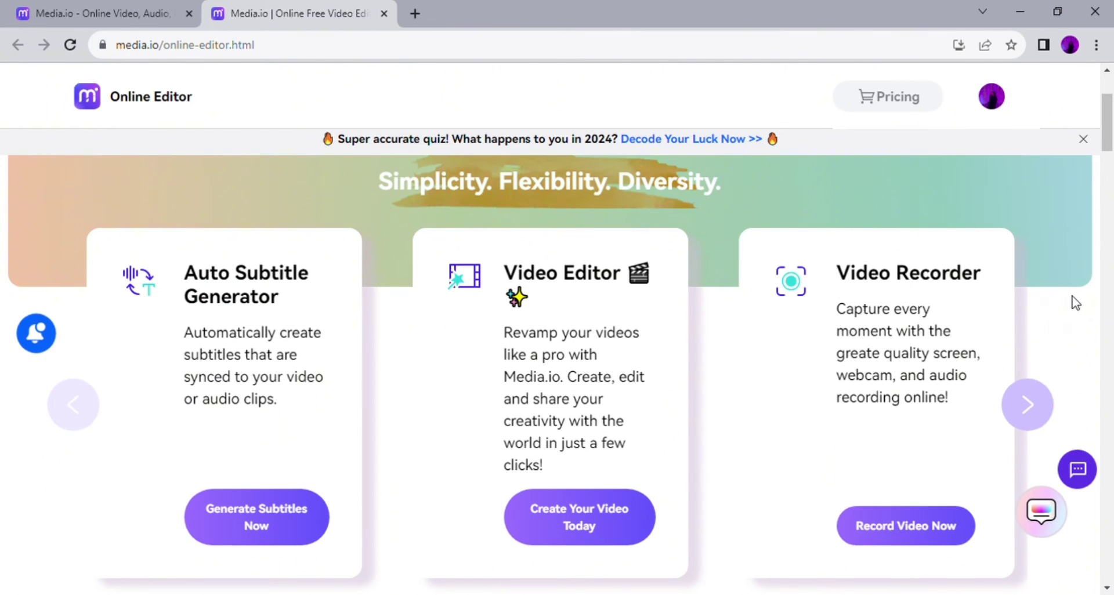
pyautogui.scroll(-1, 1073, 303)
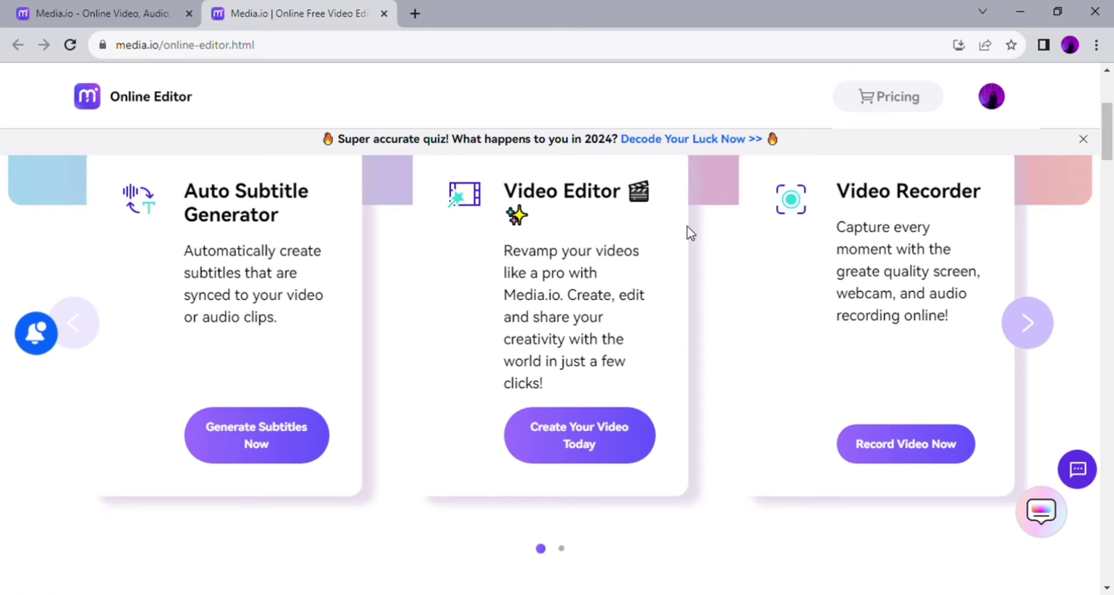
pyautogui.click(1027, 344)
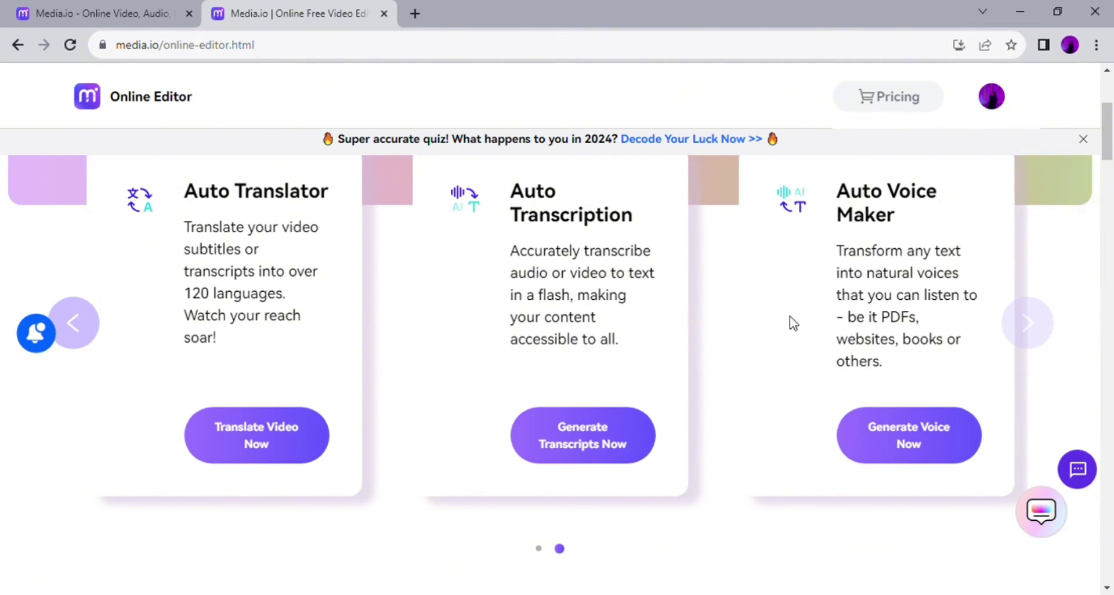
pyautogui.click(87, 325)
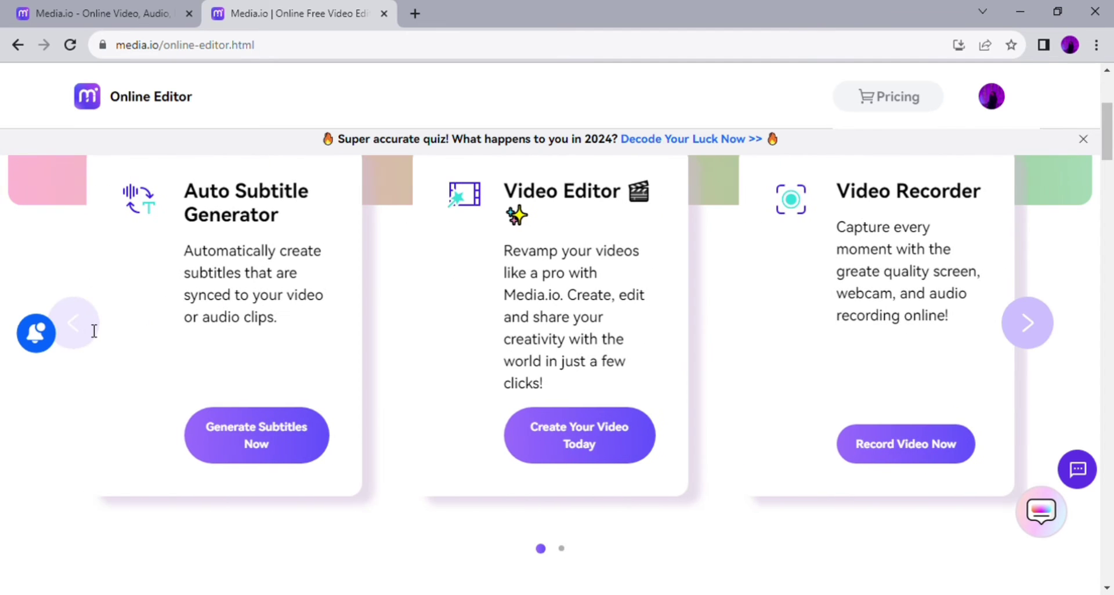
pyautogui.click(592, 439)
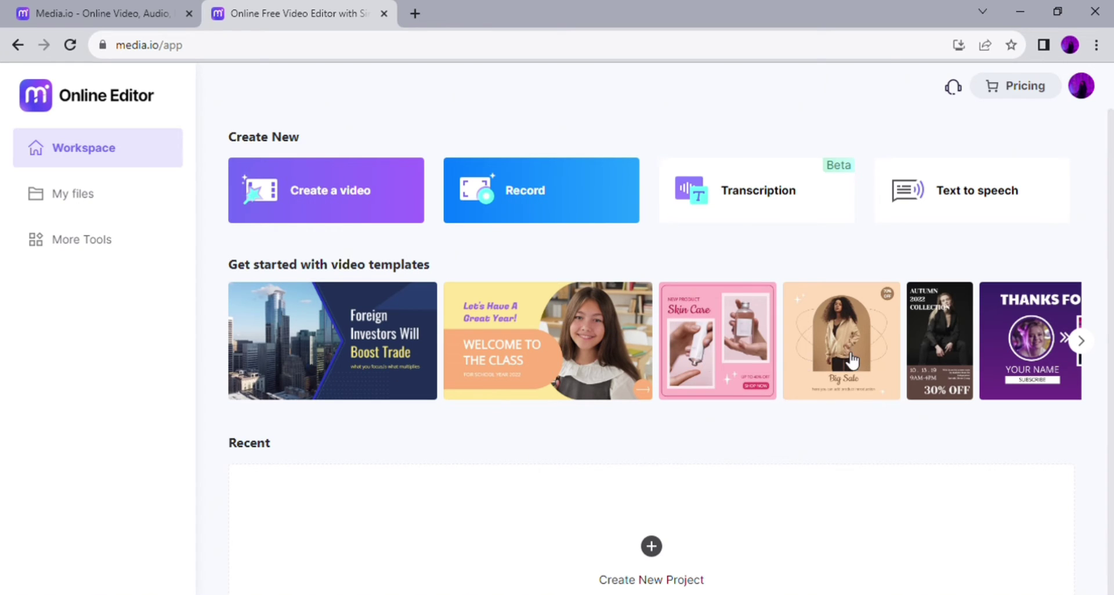
# - Browse the video template carousel forward and back, then continue past the editor's media tip
pyautogui.click(1081, 342)
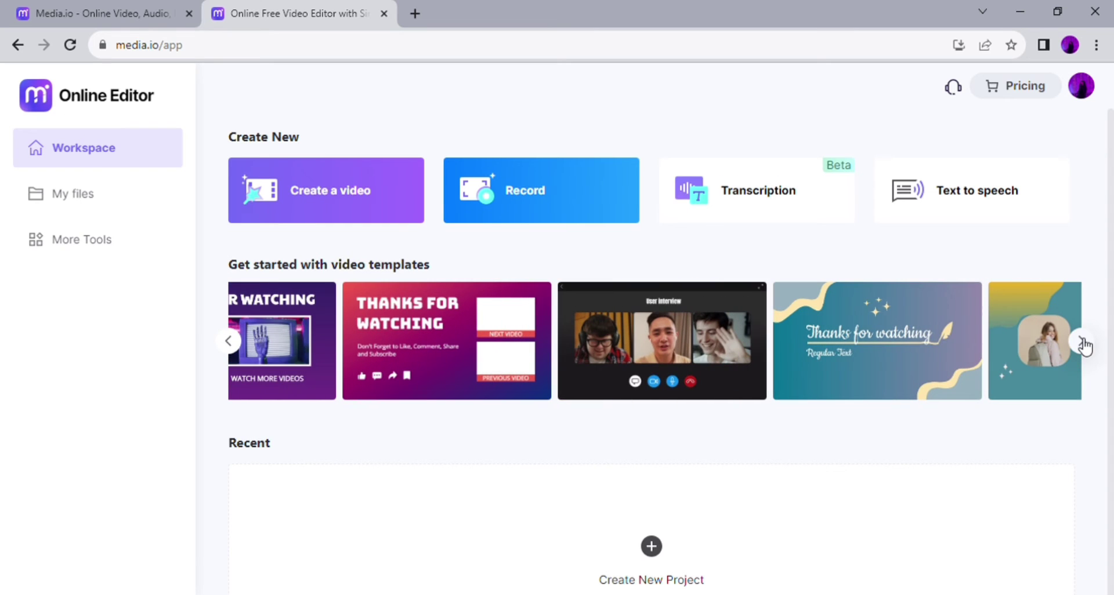
pyautogui.click(1082, 344)
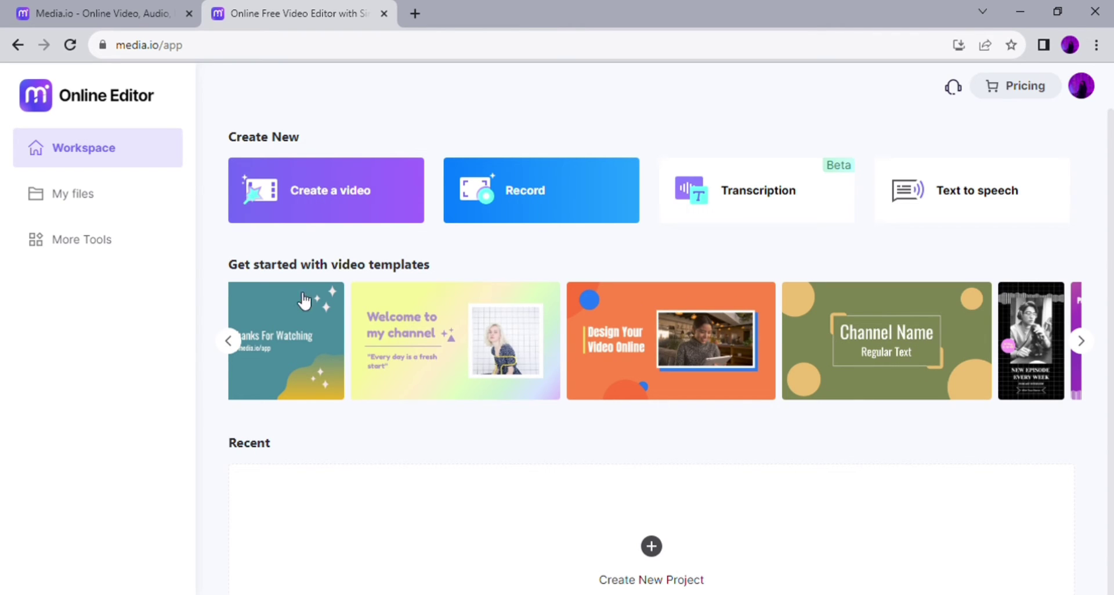
pyautogui.click(232, 343)
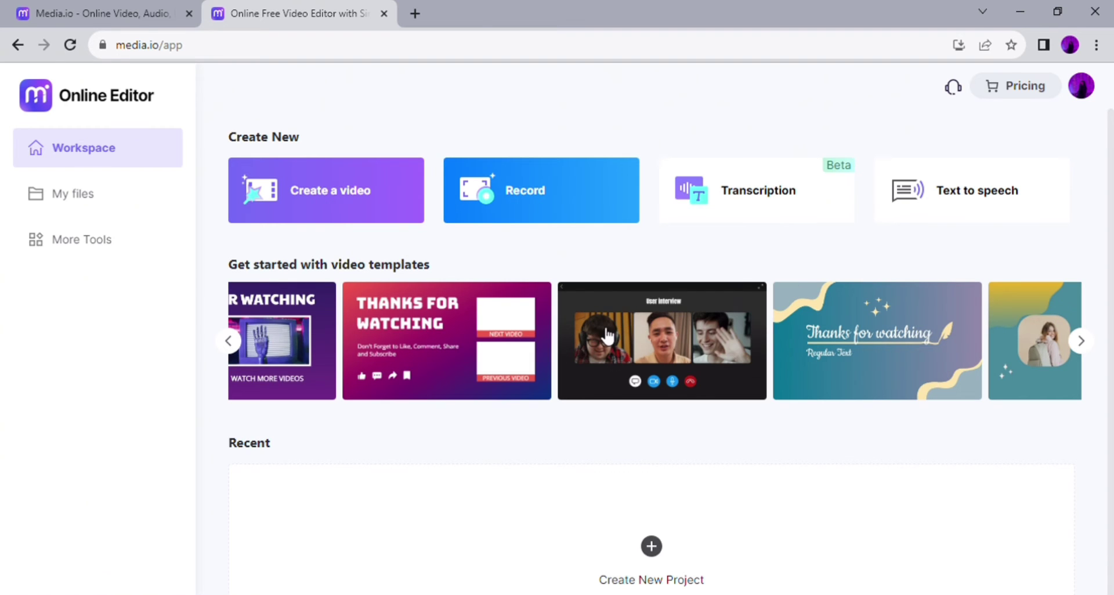
pyautogui.click(233, 345)
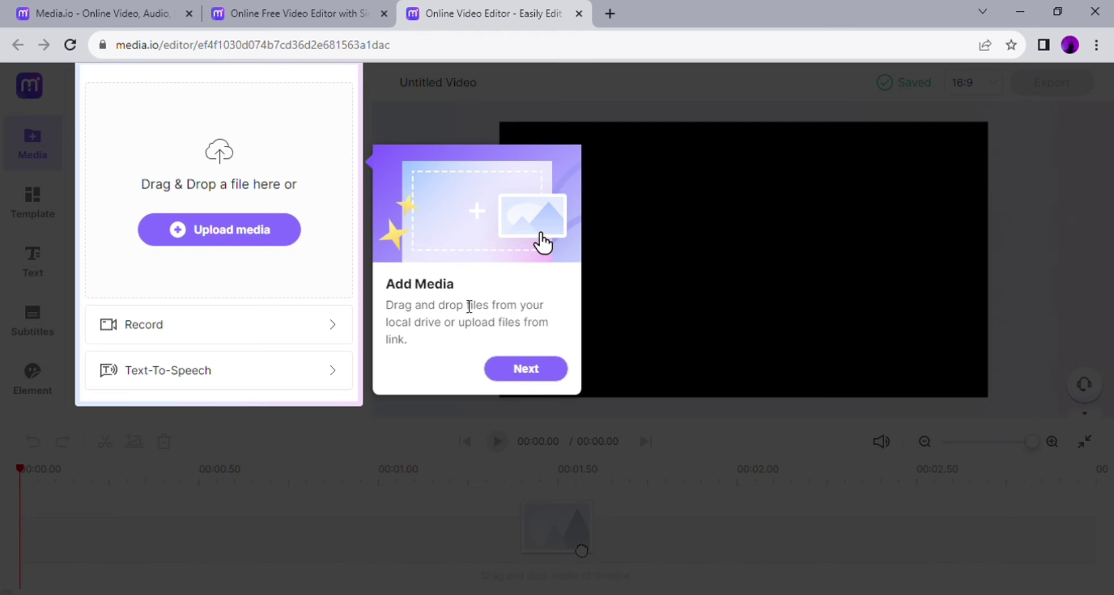
pyautogui.click(508, 375)
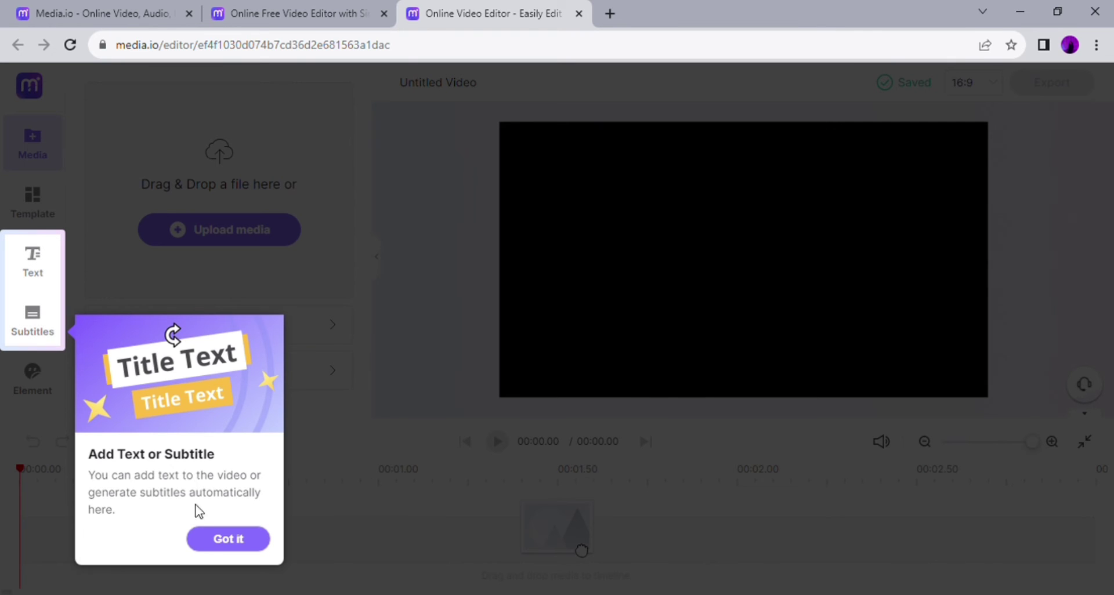
# - Upload videoplayback.mp4 to the timeline and dismiss the remaining onboarding tips
pyautogui.click(214, 542)
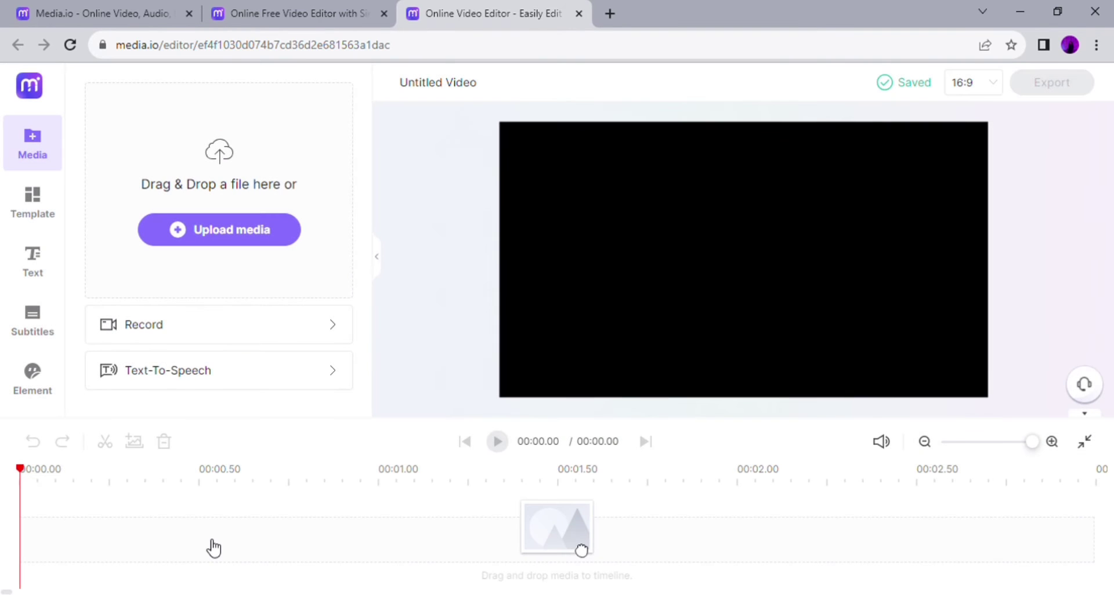
pyautogui.click(236, 237)
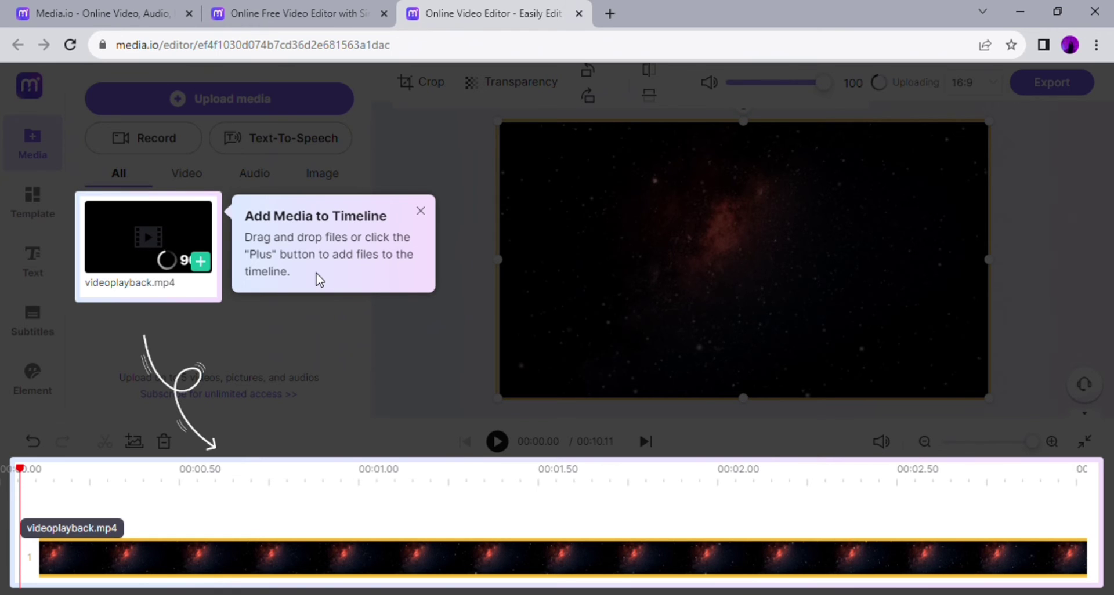
pyautogui.click(420, 211)
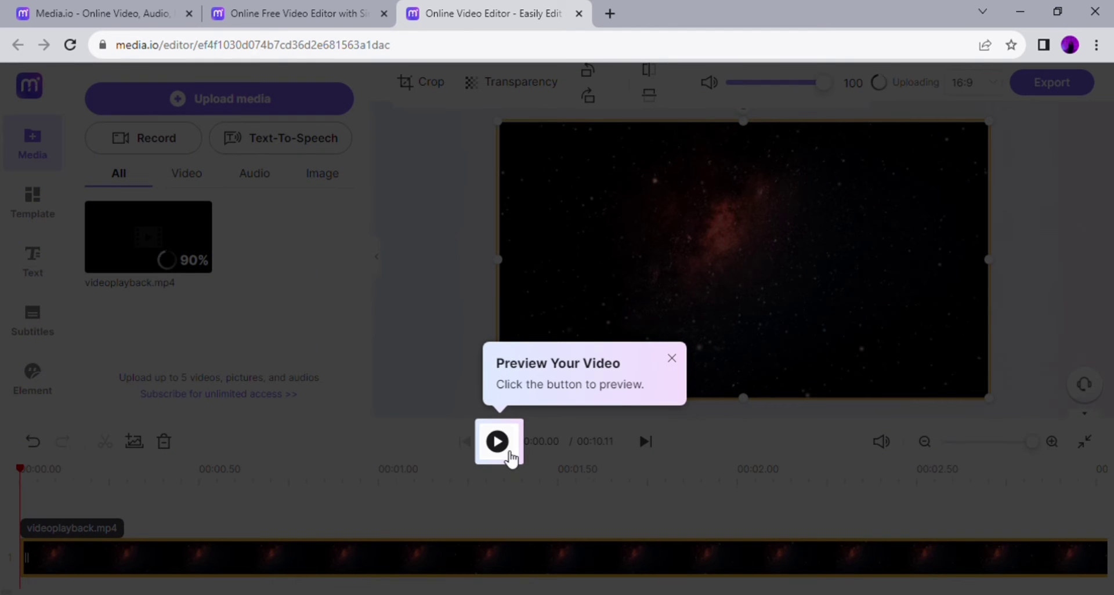
pyautogui.click(497, 443)
pyautogui.click(498, 443)
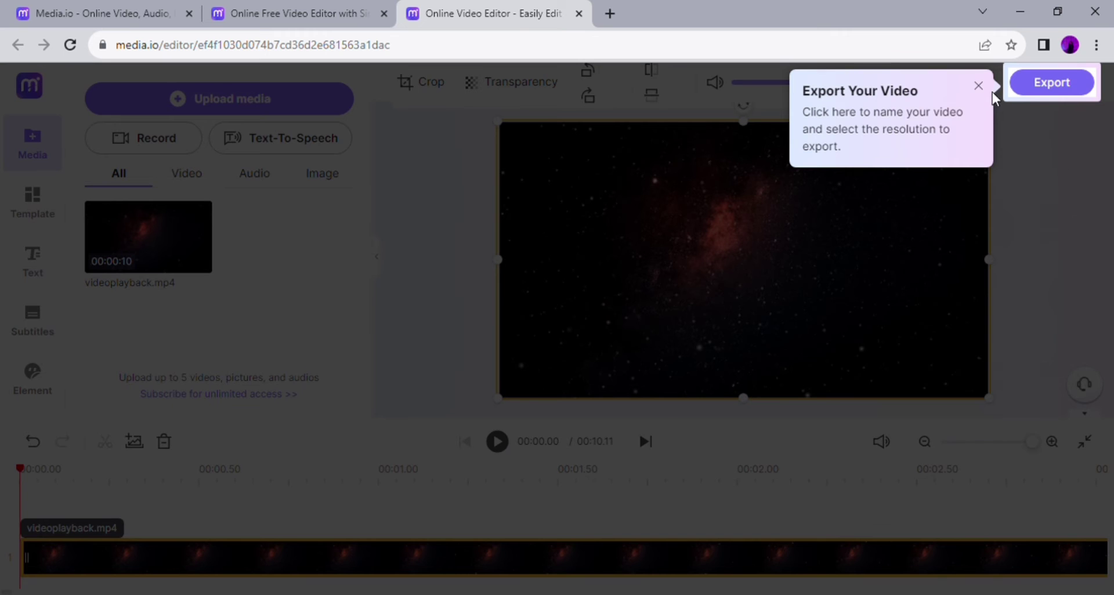
pyautogui.click(1008, 174)
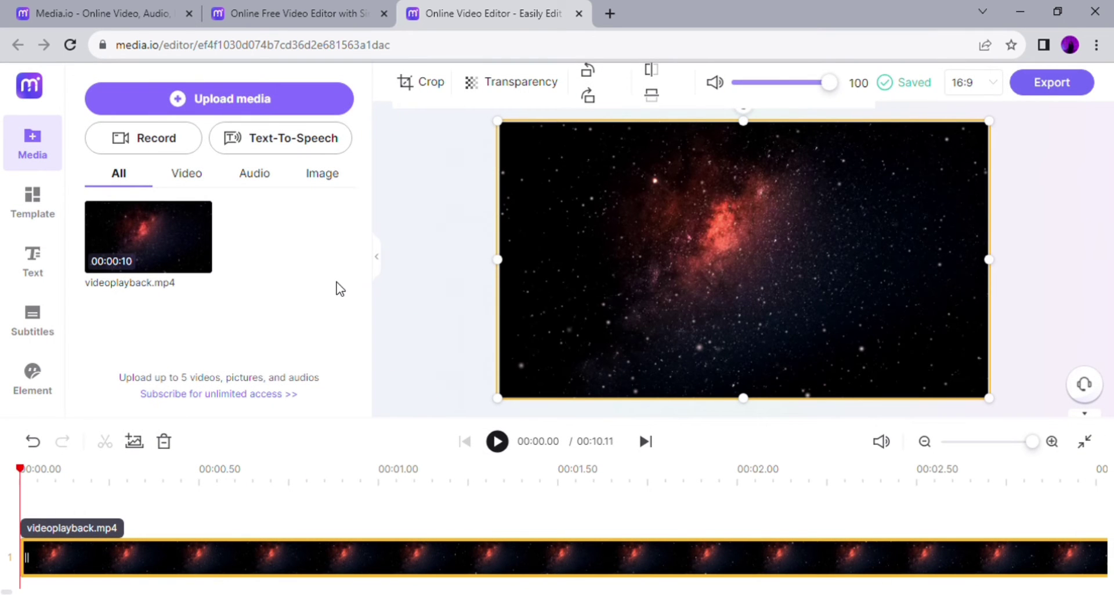
# - Play and pause the galaxy clip, then return the playhead to 00:00
pyautogui.click(505, 445)
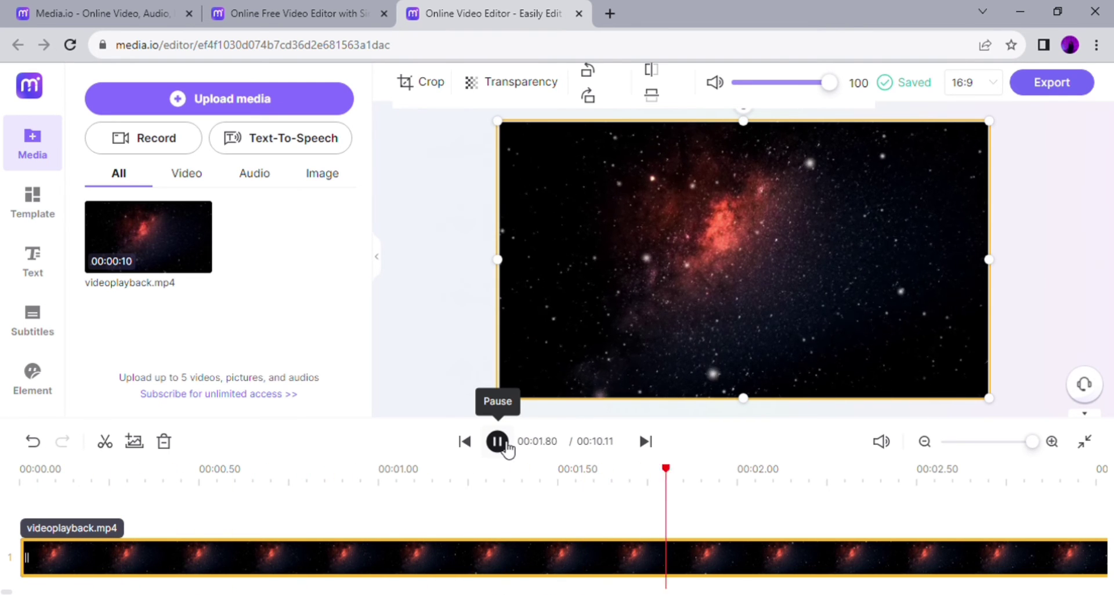
pyautogui.click(506, 448)
pyautogui.moveTo(704, 476); pyautogui.dragTo(4, 475)
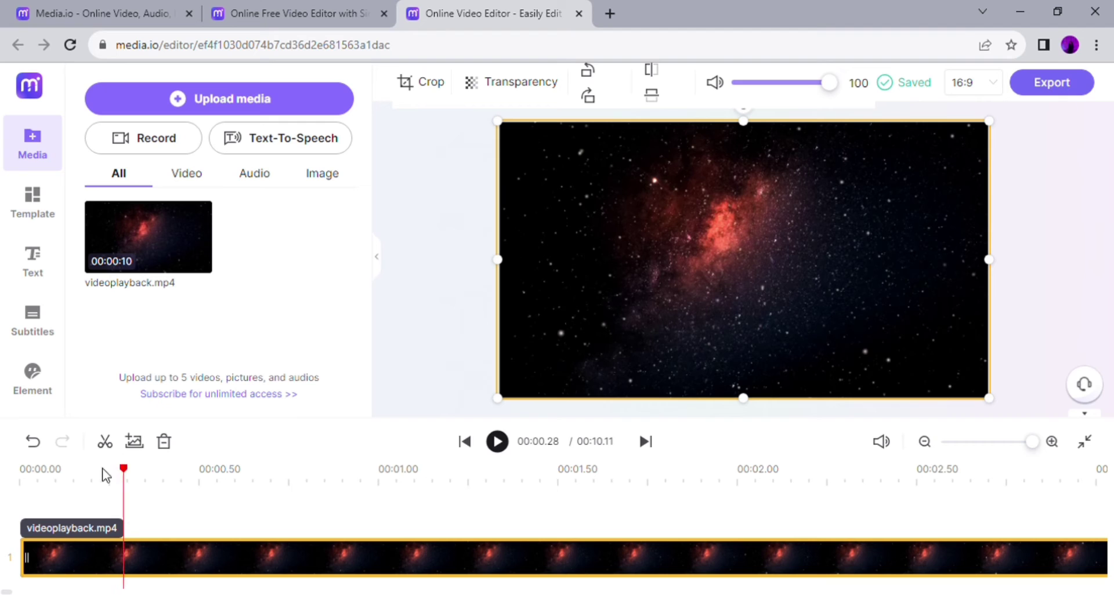
pyautogui.moveTo(121, 472); pyautogui.dragTo(3, 469)
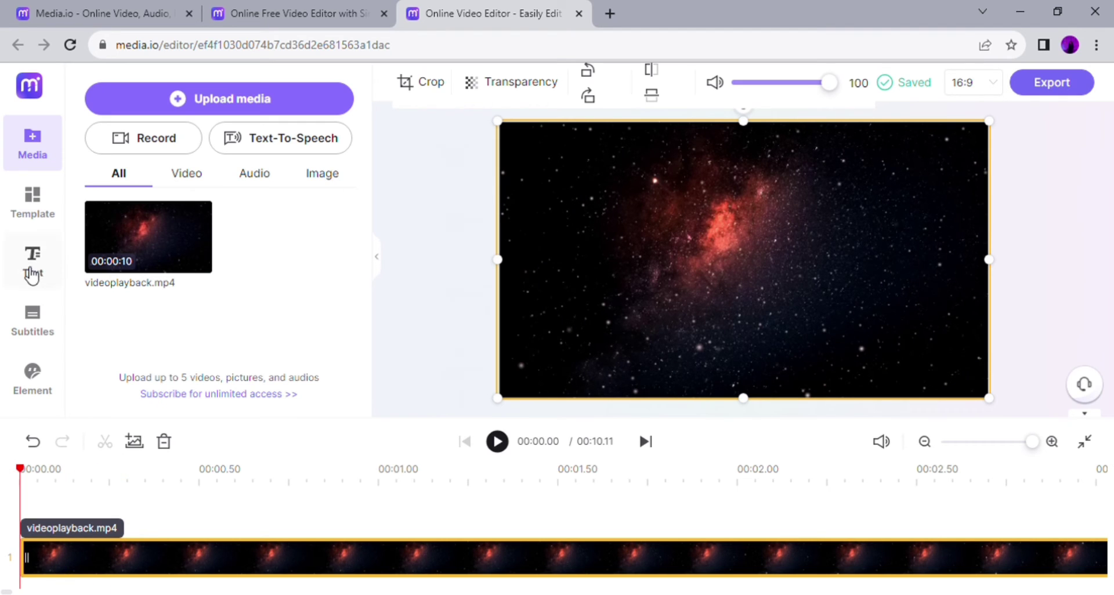
# - Browse the text templates and try the premium Title Text style, triggering an upgrade prompt
pyautogui.click(35, 268)
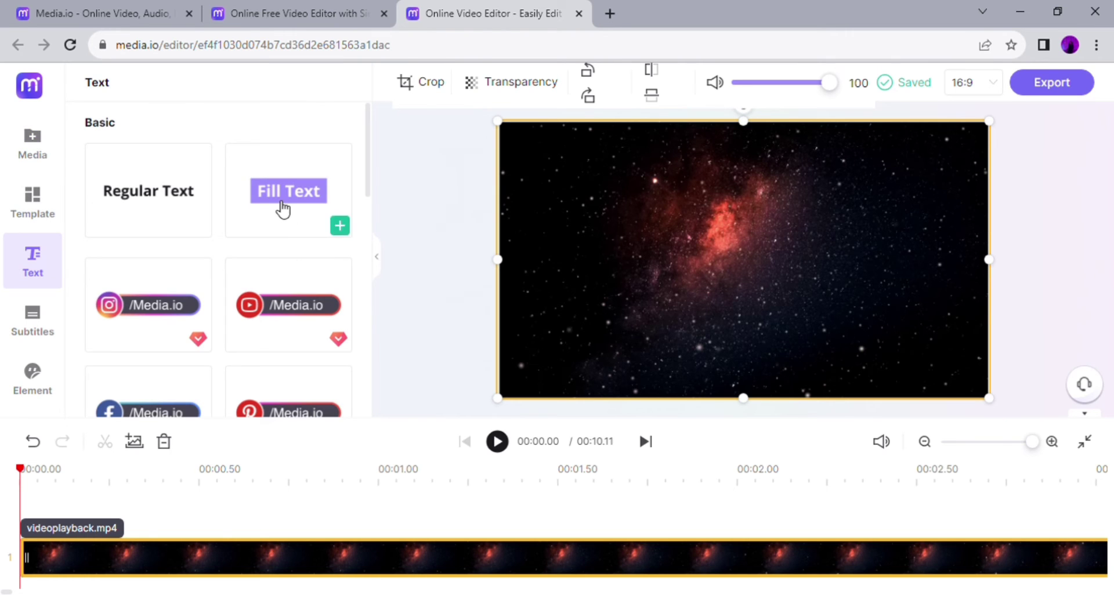
pyautogui.moveTo(288, 190)
pyautogui.scroll(-2, 265, 312)
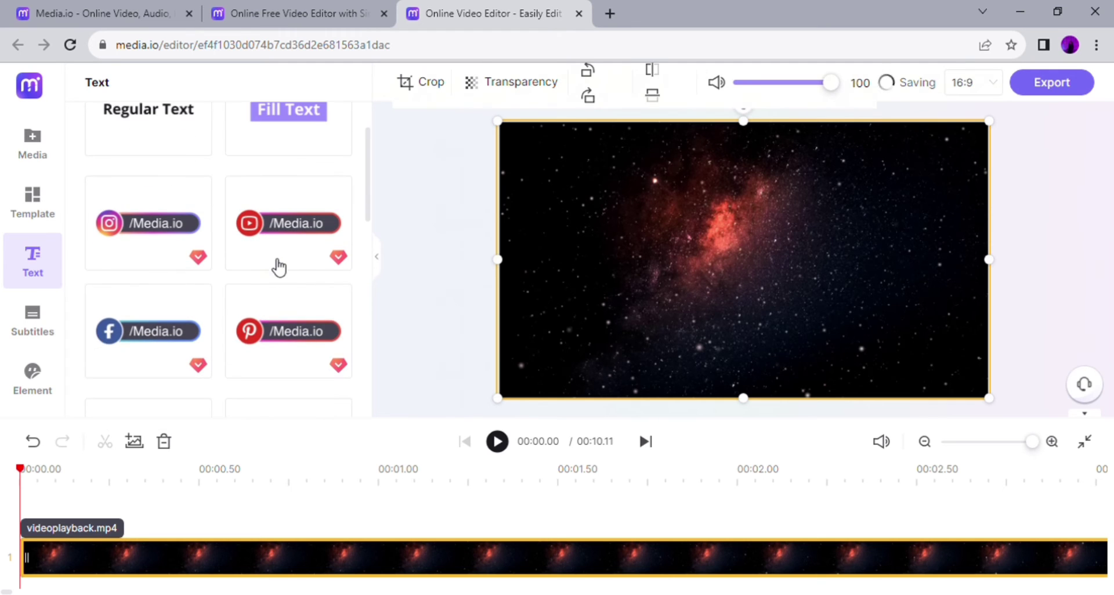
pyautogui.scroll(-1, 278, 263)
pyautogui.scroll(-2, 279, 262)
pyautogui.scroll(-3, 280, 264)
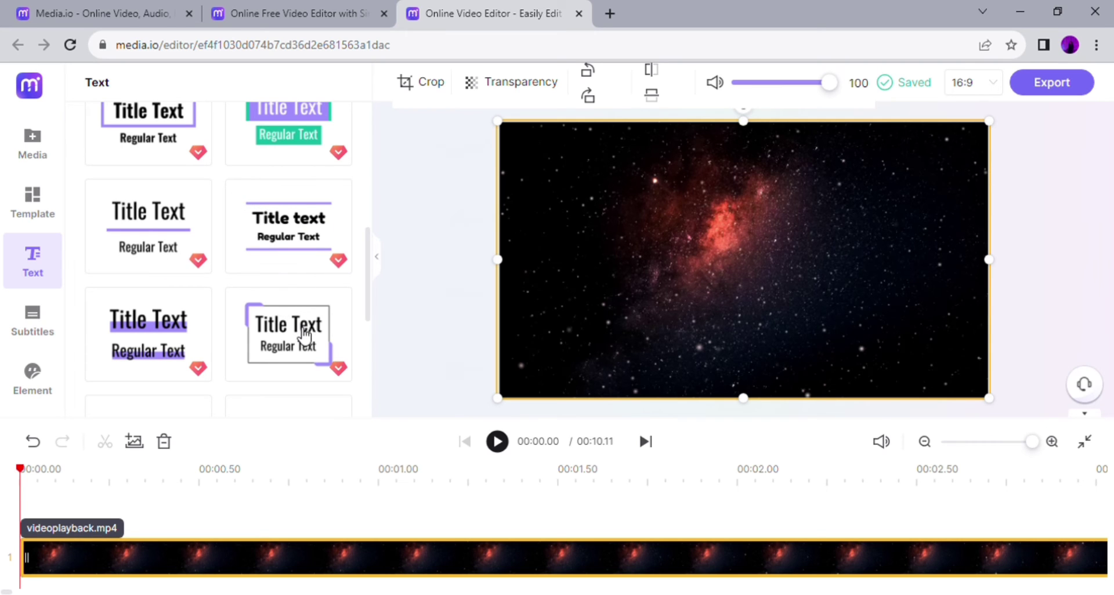
pyautogui.scroll(-3, 174, 344)
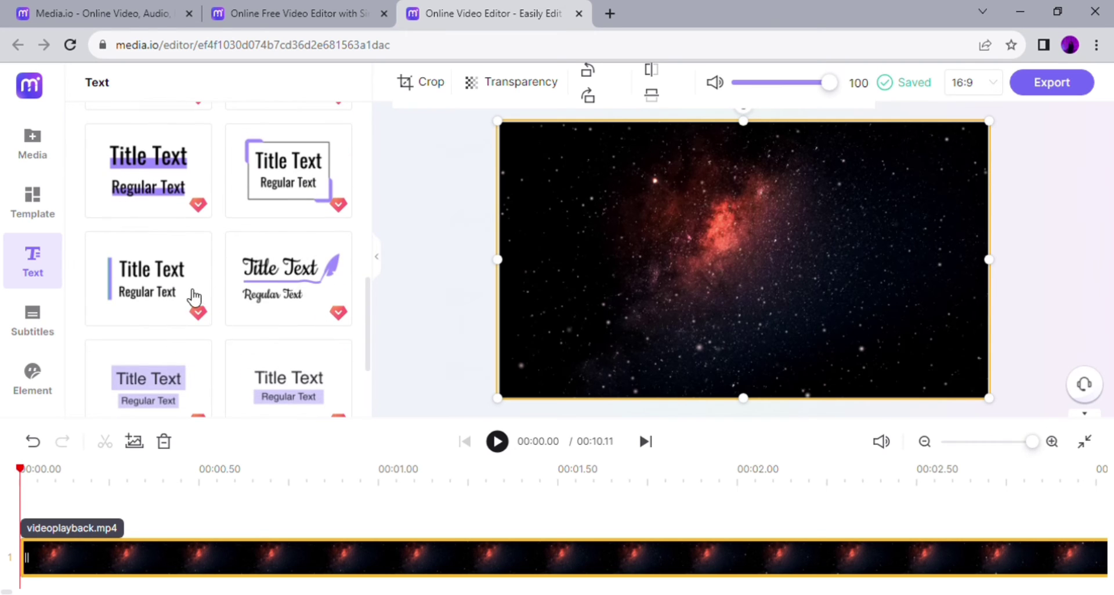
pyautogui.scroll(-3, 211, 320)
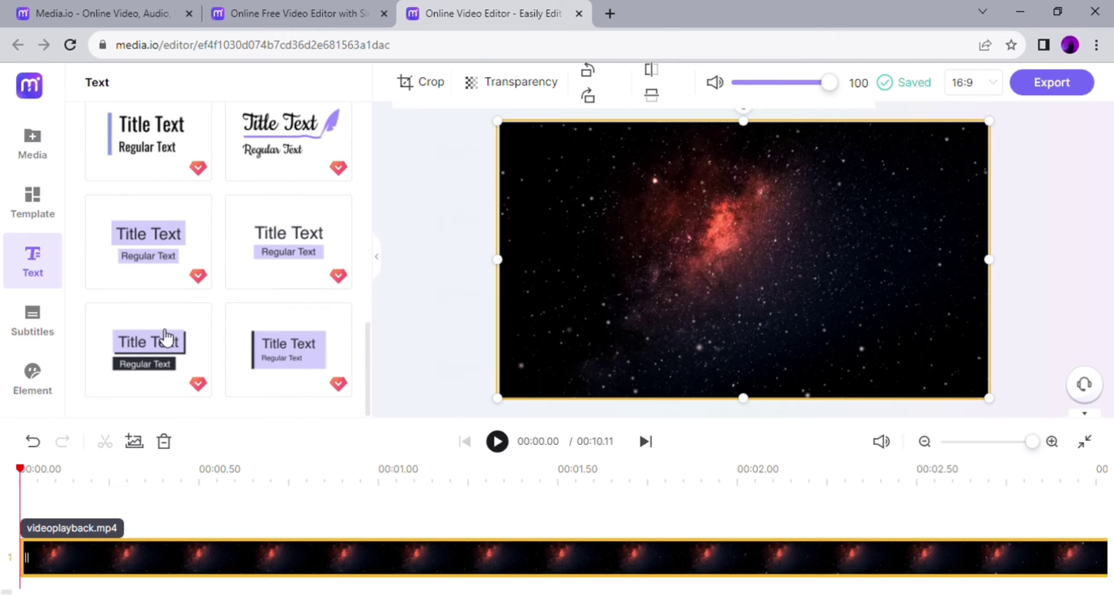
pyautogui.click(153, 253)
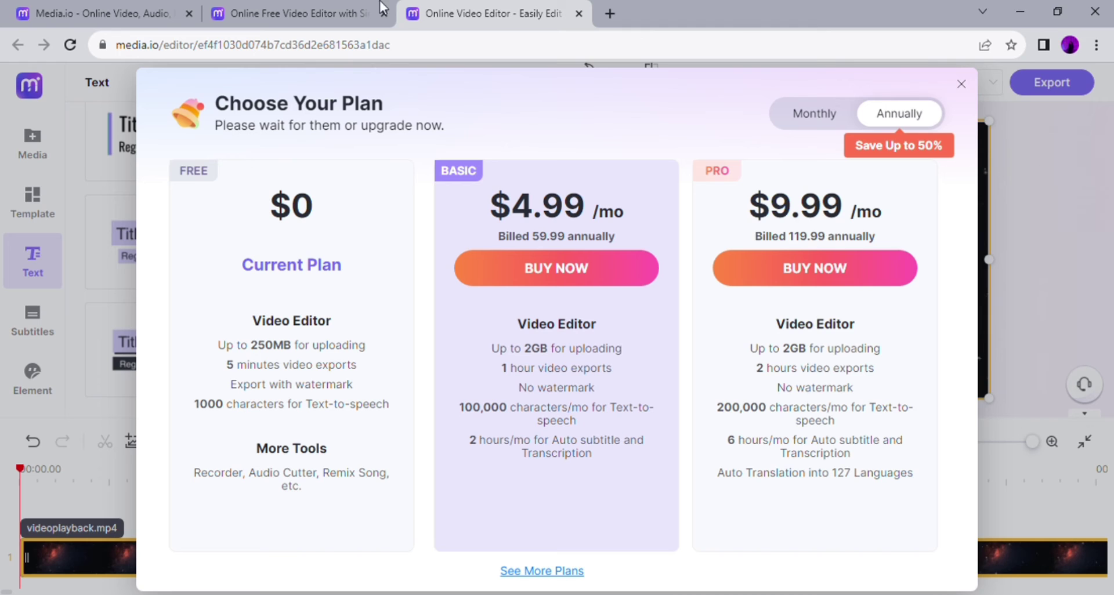
# - Reload the editor, select the galaxy clip, and reopen the text styles
pyautogui.click(68, 49)
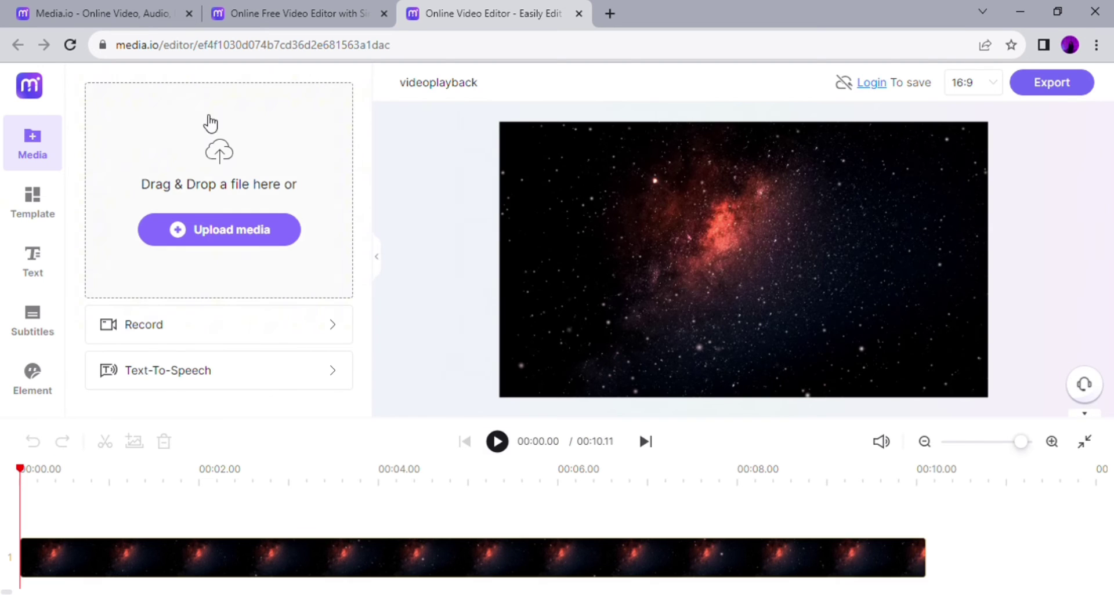
pyautogui.click(127, 573)
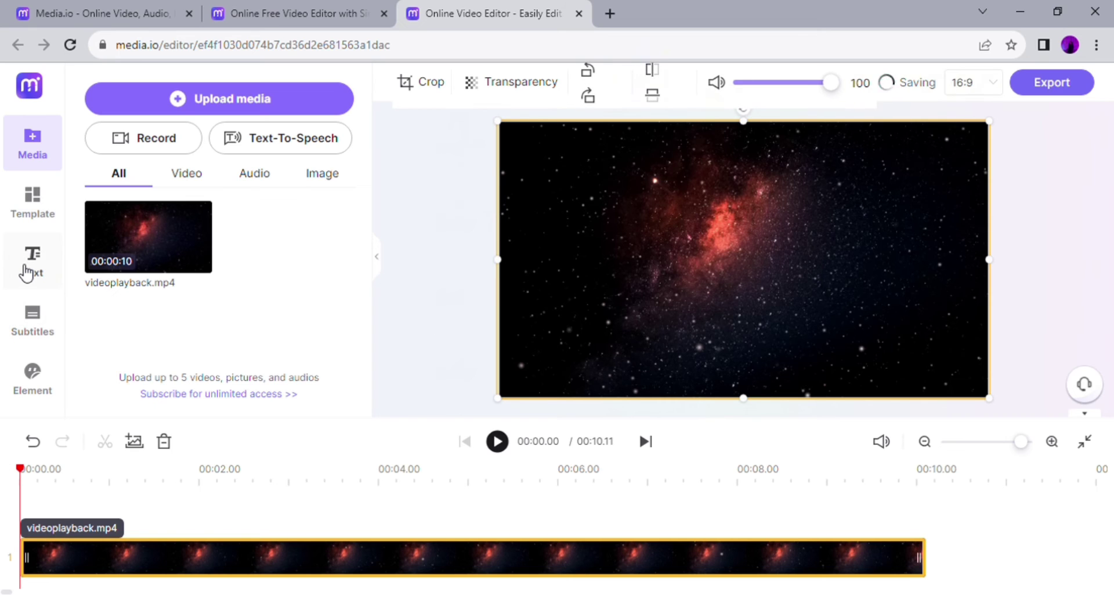
pyautogui.click(29, 268)
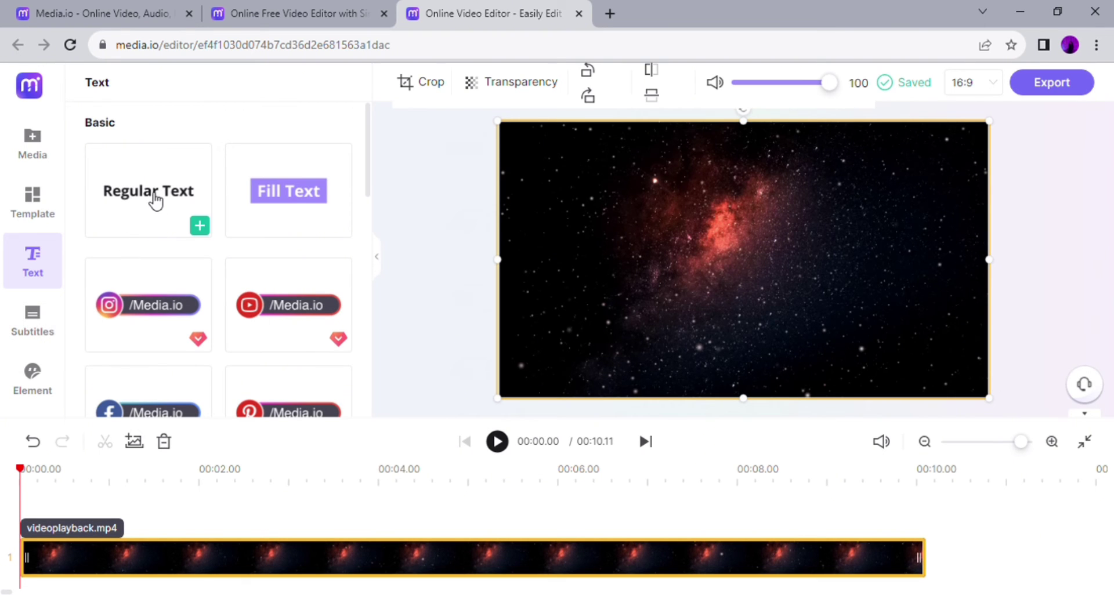
# - Add a Regular Text layer and replace its placeholder with 'Cause you're a Sky Full of Stars'
pyautogui.moveTo(156, 202)
pyautogui.mouseDown()
pyautogui.moveTo(39, 479)
pyautogui.moveTo(104, 490)
pyautogui.mouseUp()
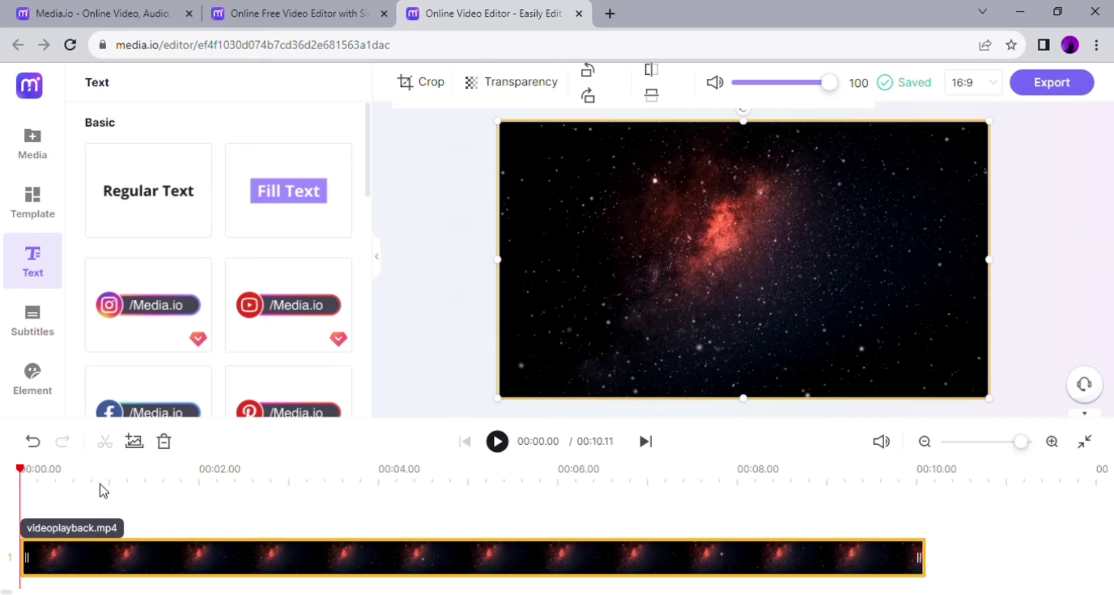
pyautogui.click(200, 225)
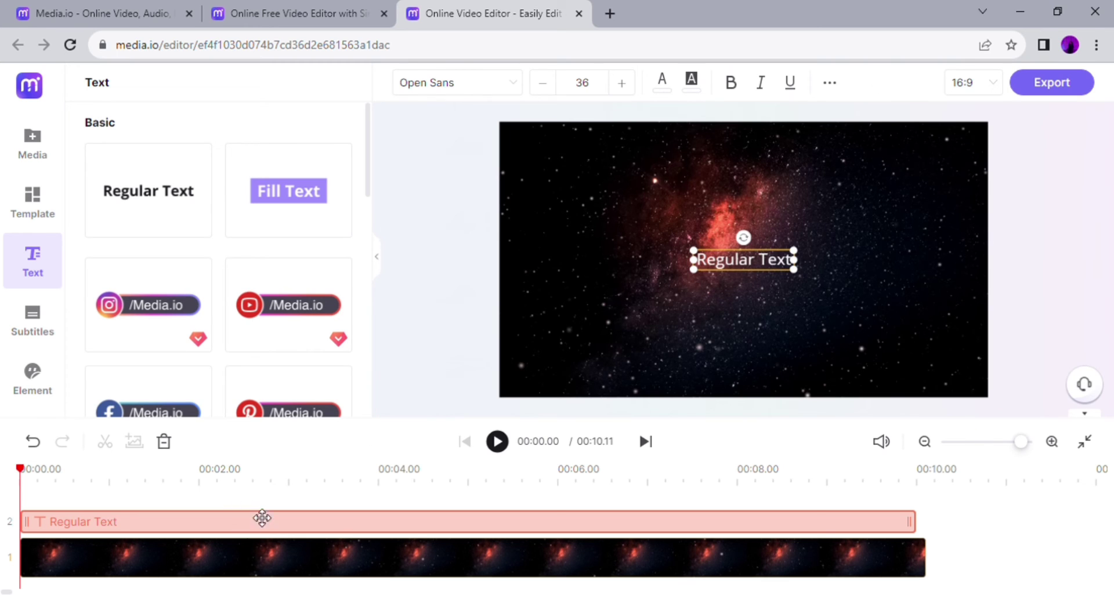
pyautogui.click(777, 266)
pyautogui.click(779, 266)
pyautogui.tripleClick(779, 267)
pyautogui.write('Cause you')
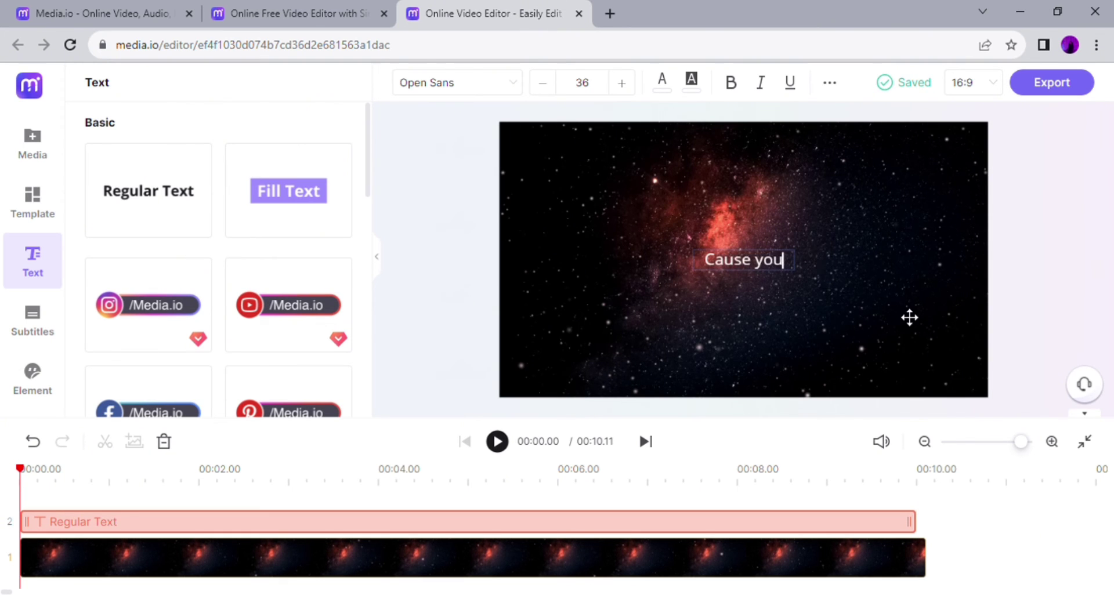
pyautogui.write("'re a")
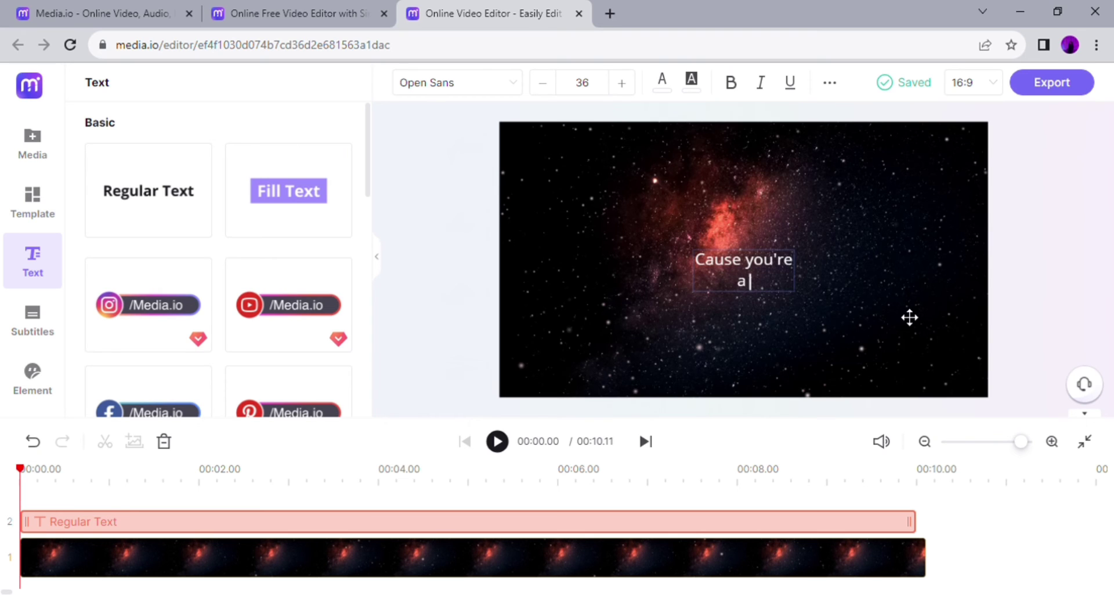
pyautogui.write(' Sky Full of Stars')
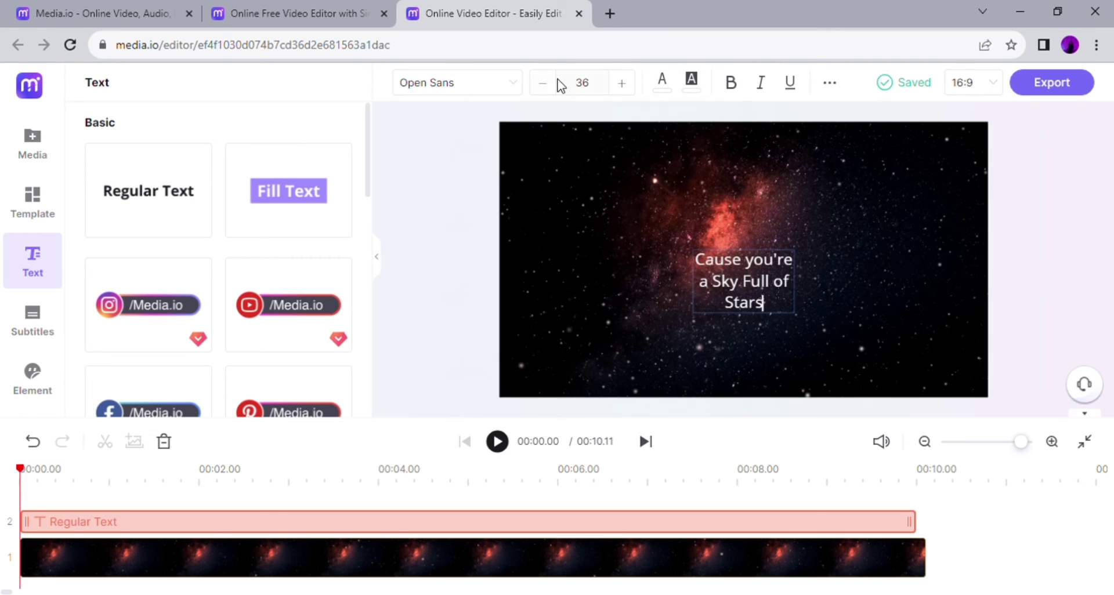
pyautogui.click(516, 86)
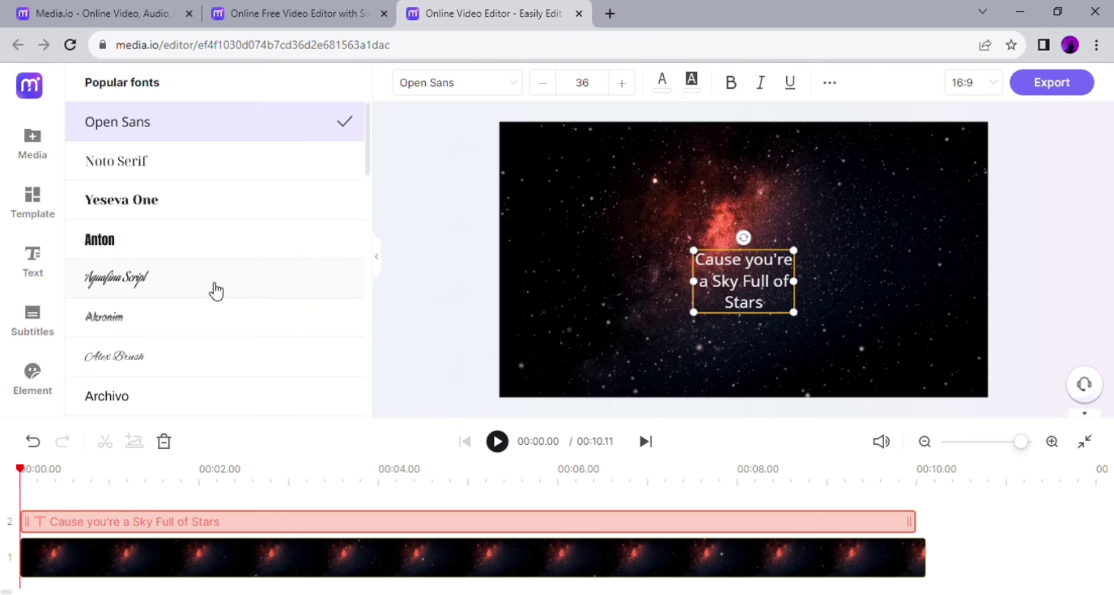
# - Set the caption font to Ovo and widen it onto one centred line
pyautogui.click(156, 366)
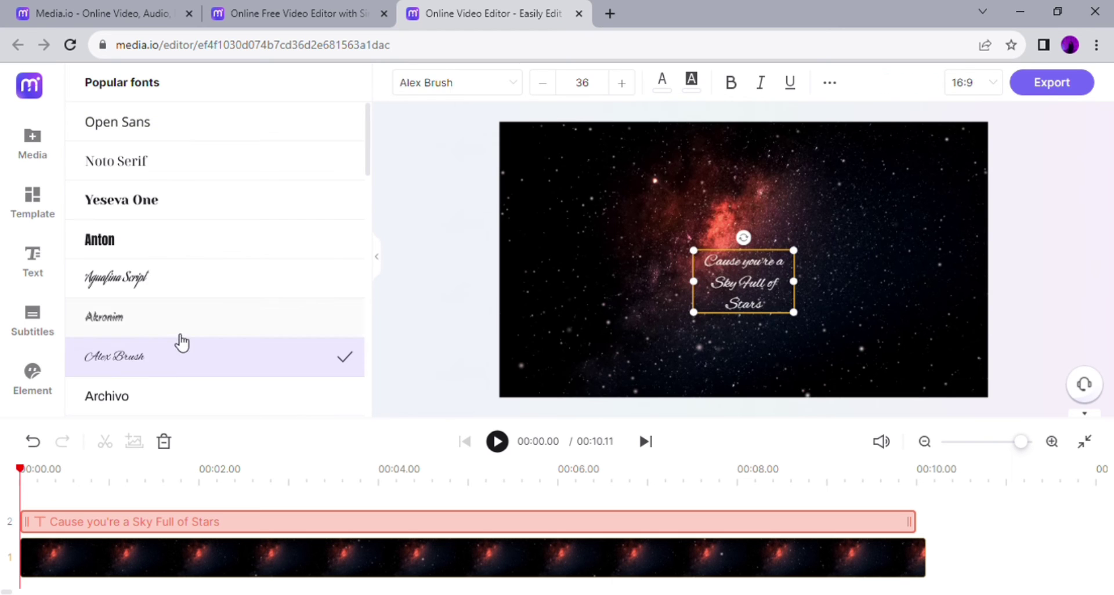
pyautogui.moveTo(794, 313)
pyautogui.mouseDown()
pyautogui.moveTo(955, 281)
pyautogui.moveTo(882, 266)
pyautogui.moveTo(837, 273)
pyautogui.mouseUp()
pyautogui.click(837, 282)
# - Give the caption a transparent background and white text
pyautogui.click(353, 532)
pyautogui.click(662, 81)
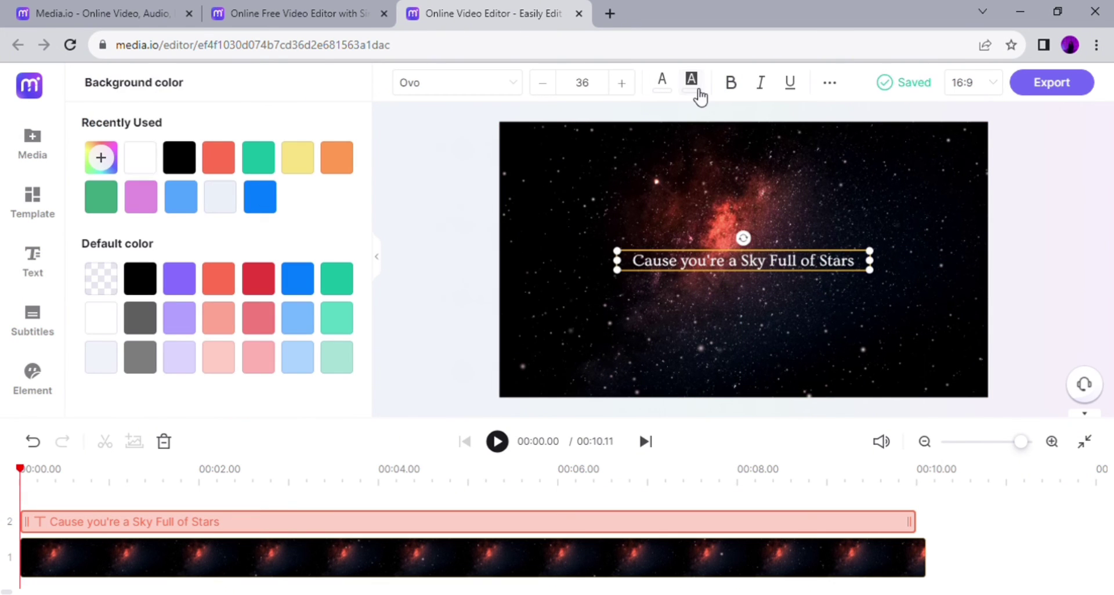
pyautogui.click(139, 157)
pyautogui.click(662, 81)
pyautogui.click(180, 157)
pyautogui.click(690, 81)
pyautogui.click(114, 286)
pyautogui.click(662, 81)
pyautogui.click(179, 157)
pyautogui.click(673, 311)
# - Show all basic lines and shapes in the Element library
pyautogui.click(32, 380)
pyautogui.click(321, 125)
pyautogui.scroll(-2, 315, 326)
pyautogui.scroll(-3, 226, 289)
pyautogui.scroll(4, 229, 273)
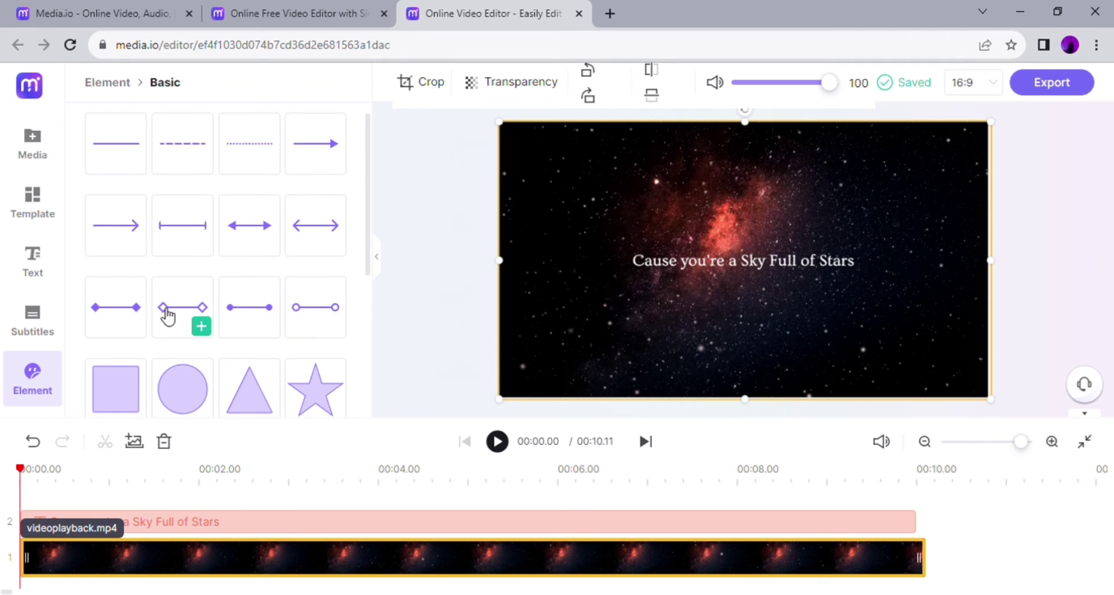
# - Add the diamond-ended line just below the caption and check its stroke colour options
pyautogui.click(201, 326)
pyautogui.moveTo(733, 255)
pyautogui.mouseDown()
pyautogui.moveTo(716, 285)
pyautogui.moveTo(817, 289)
pyautogui.moveTo(801, 303)
pyautogui.mouseUp()
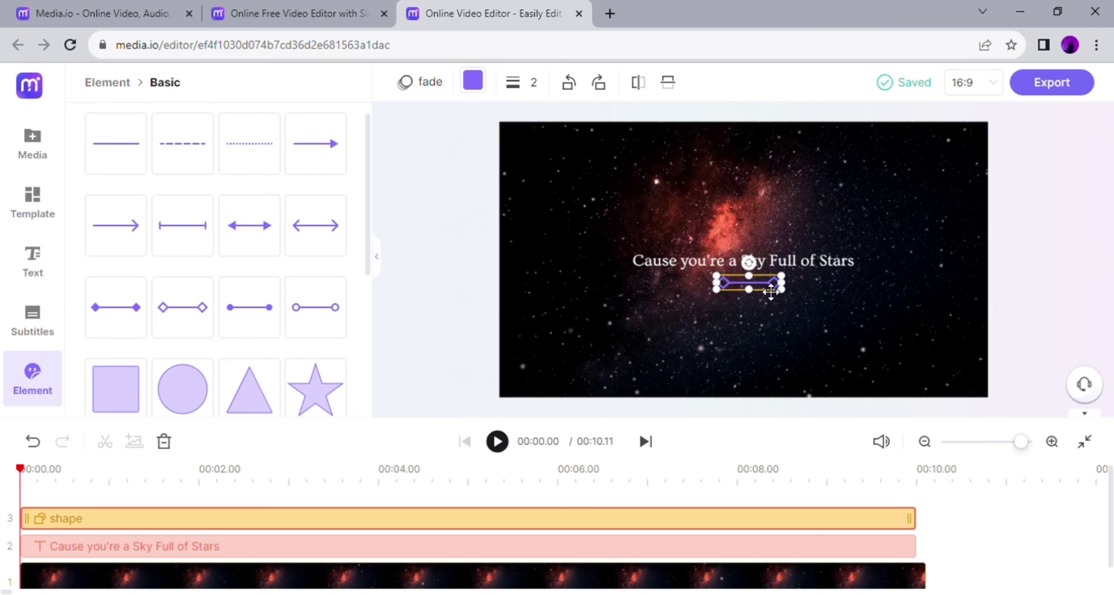
pyautogui.click(473, 82)
pyautogui.click(87, 576)
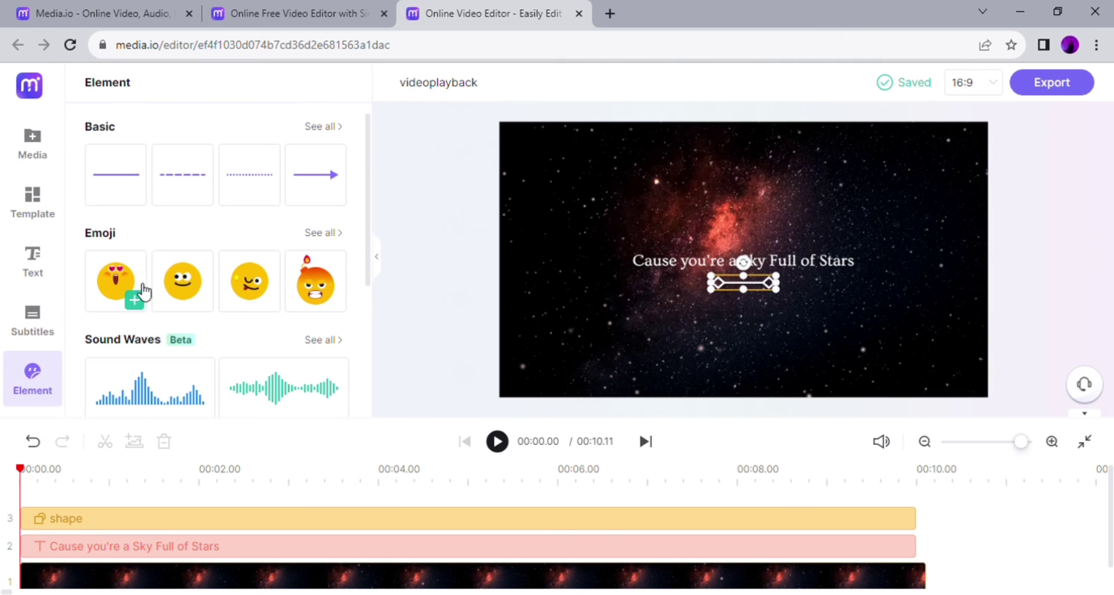
# - Browse the Guidance and Holiday element categories, then reselect the galaxy clip and caption
pyautogui.scroll(-3, 250, 340)
pyautogui.click(324, 388)
pyautogui.click(131, 82)
pyautogui.scroll(-4, 318, 238)
pyautogui.click(318, 238)
pyautogui.scroll(-2, 42, 298)
pyautogui.click(822, 323)
pyautogui.click(673, 268)
pyautogui.write('Y')
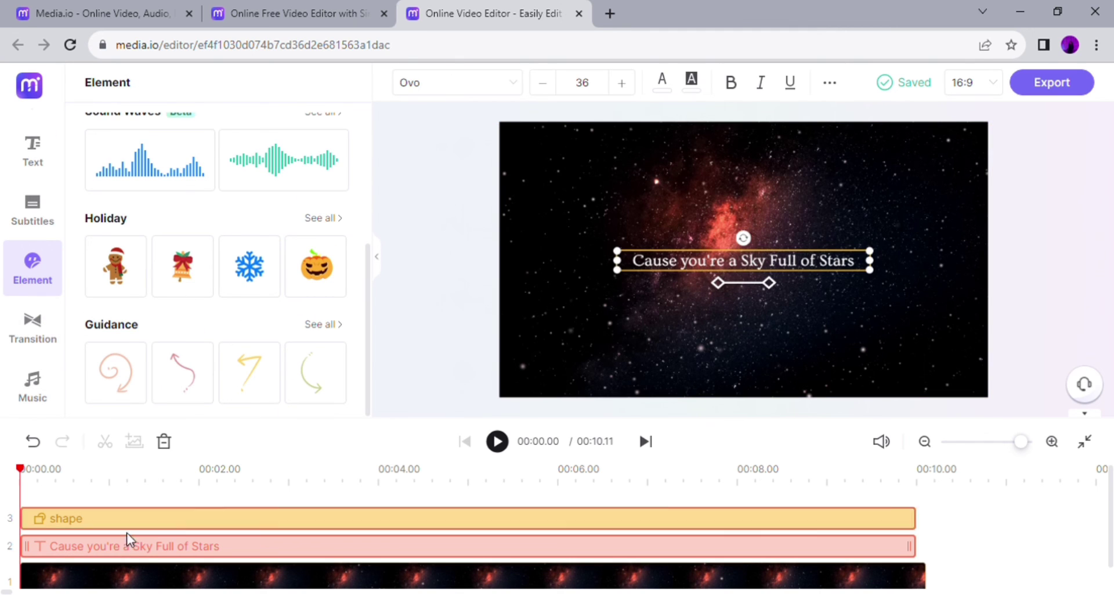
pyautogui.click(34, 385)
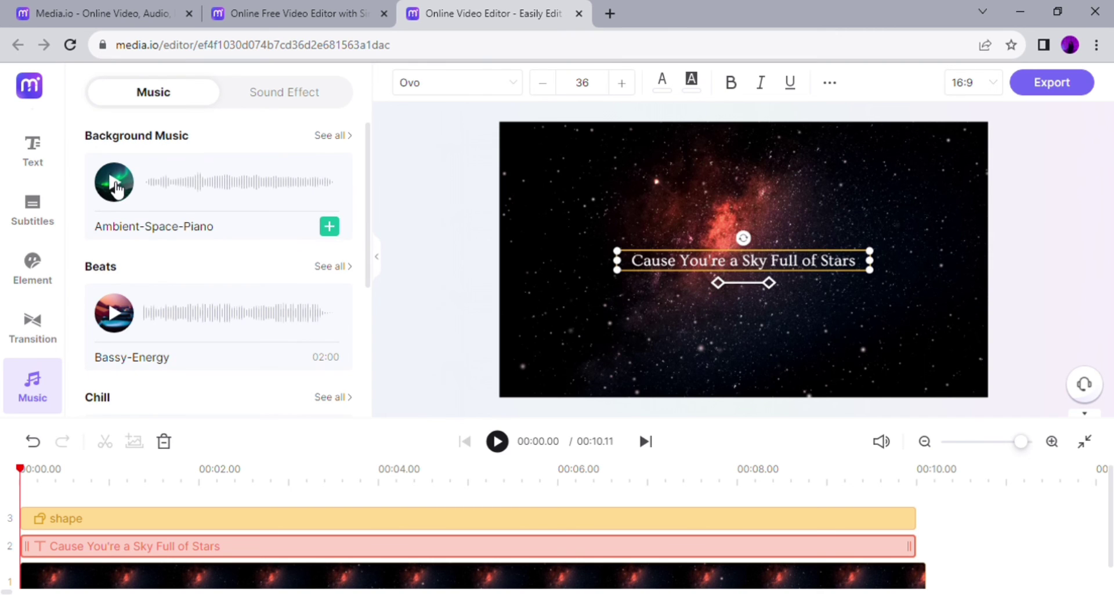
# - Preview Ambient-Space-Piano and American-Country-Road, then add Ambient-Space-Piano to the timeline
pyautogui.click(114, 184)
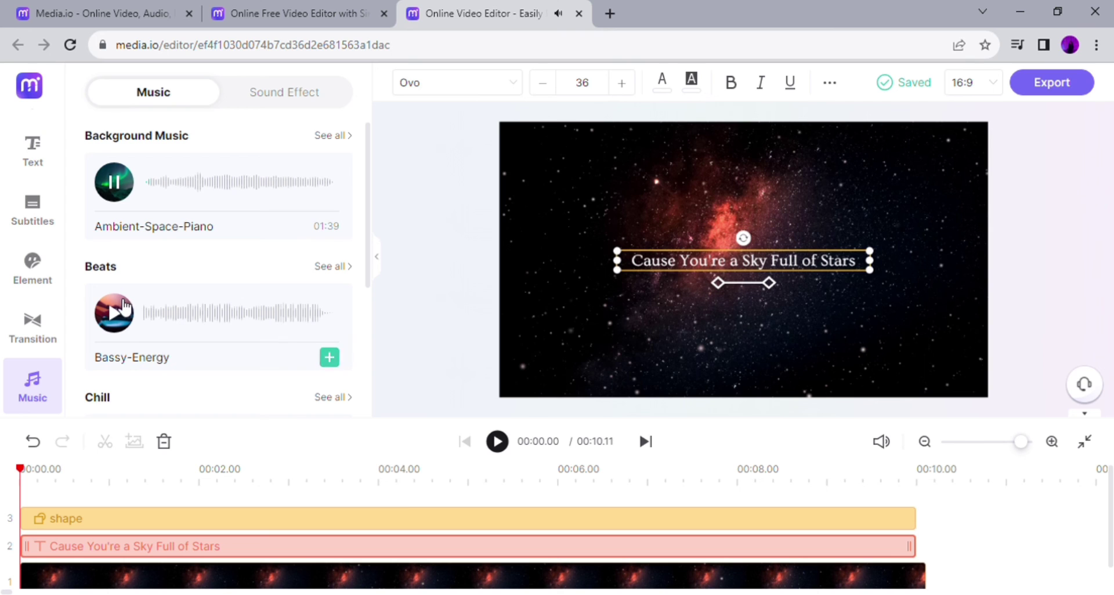
pyautogui.moveTo(217, 326)
pyautogui.scroll(-2, 218, 294)
pyautogui.scroll(-1, 213, 293)
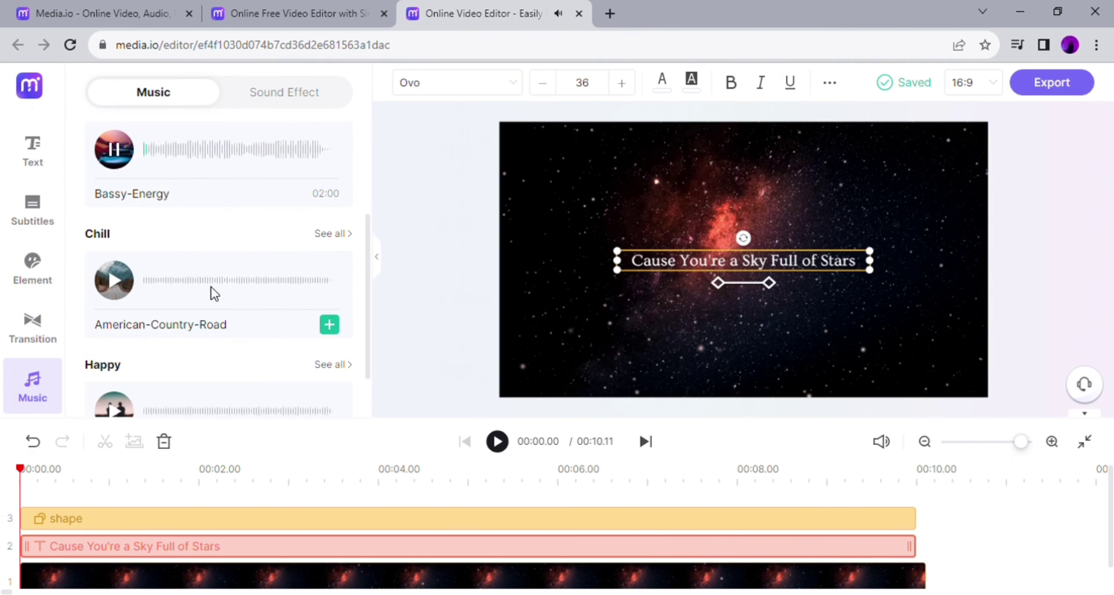
pyautogui.click(114, 281)
pyautogui.scroll(-1, 243, 286)
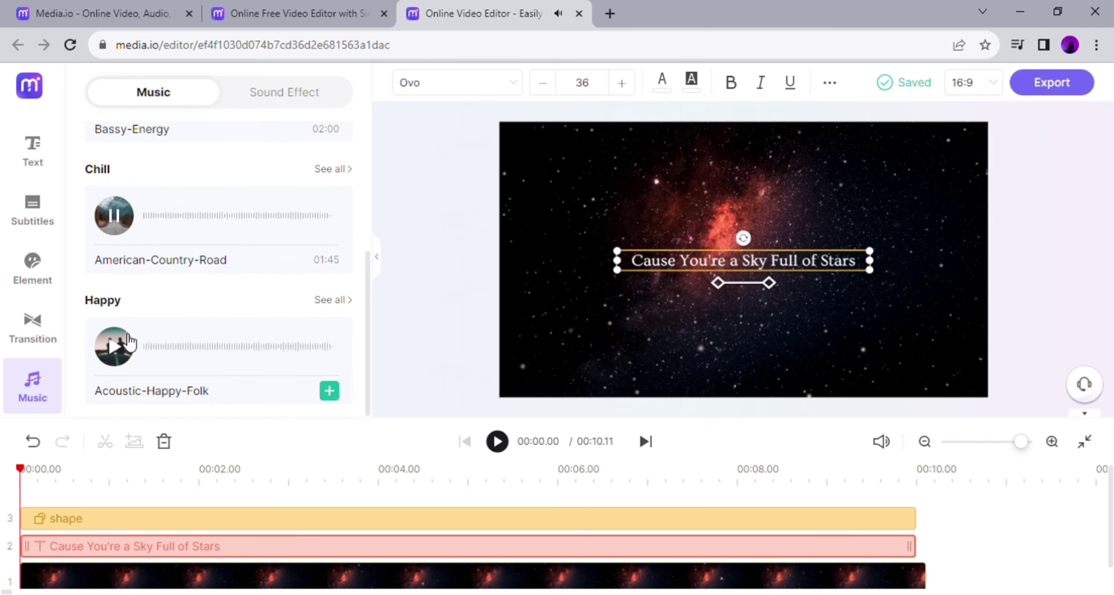
pyautogui.scroll(4, 251, 307)
pyautogui.moveTo(114, 182)
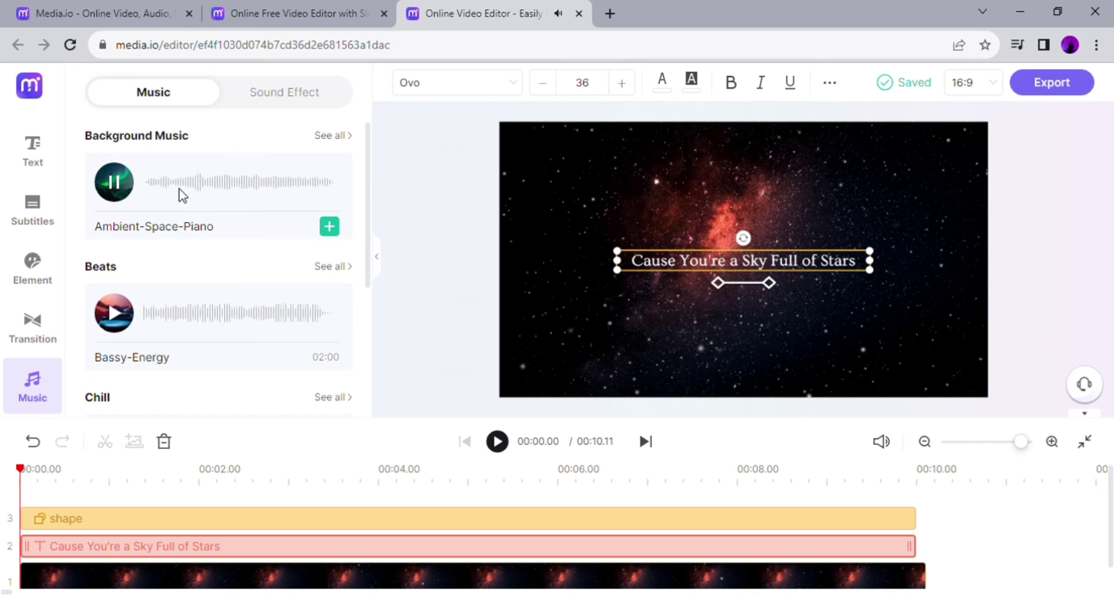
pyautogui.click(330, 228)
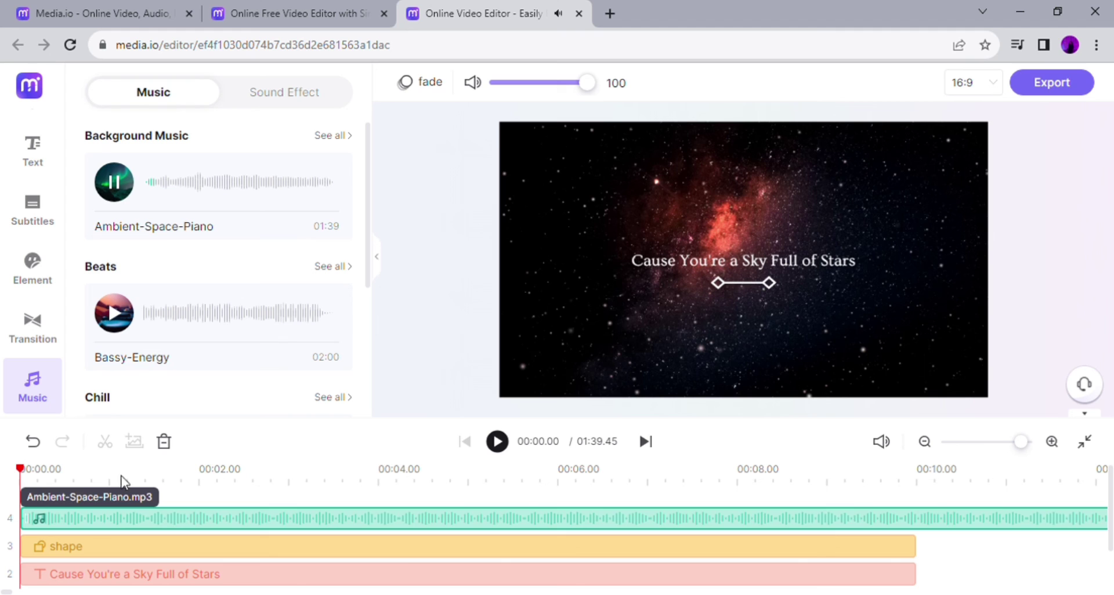
# - Split the piano music at the 10-second mark and delete the part past the video's end
pyautogui.moveTo(490, 481); pyautogui.dragTo(934, 526)
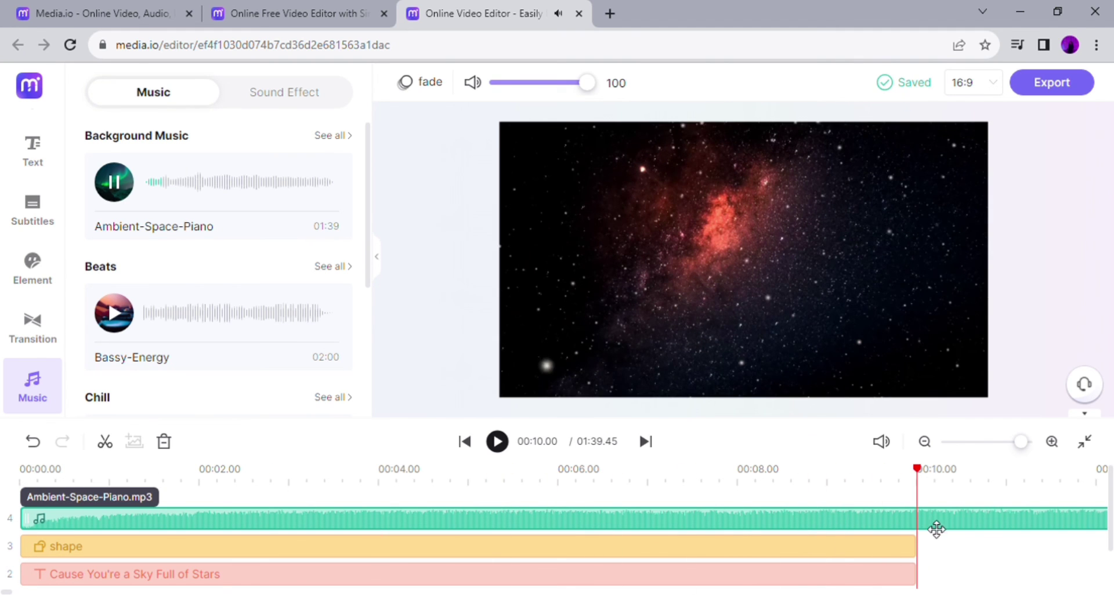
pyautogui.click(944, 560)
pyautogui.click(740, 526)
pyautogui.click(104, 441)
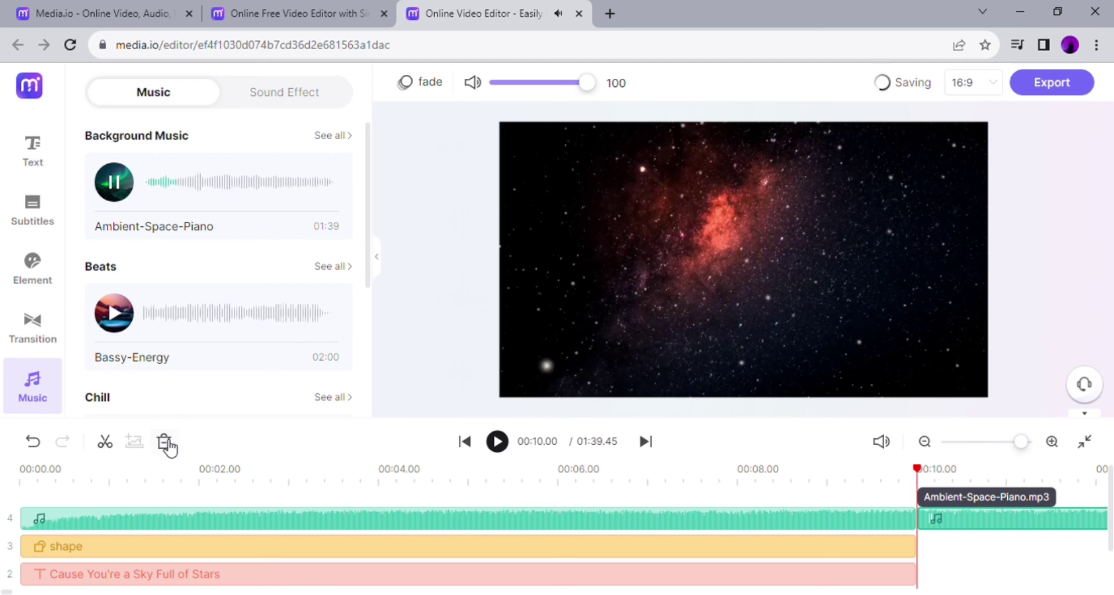
pyautogui.click(164, 443)
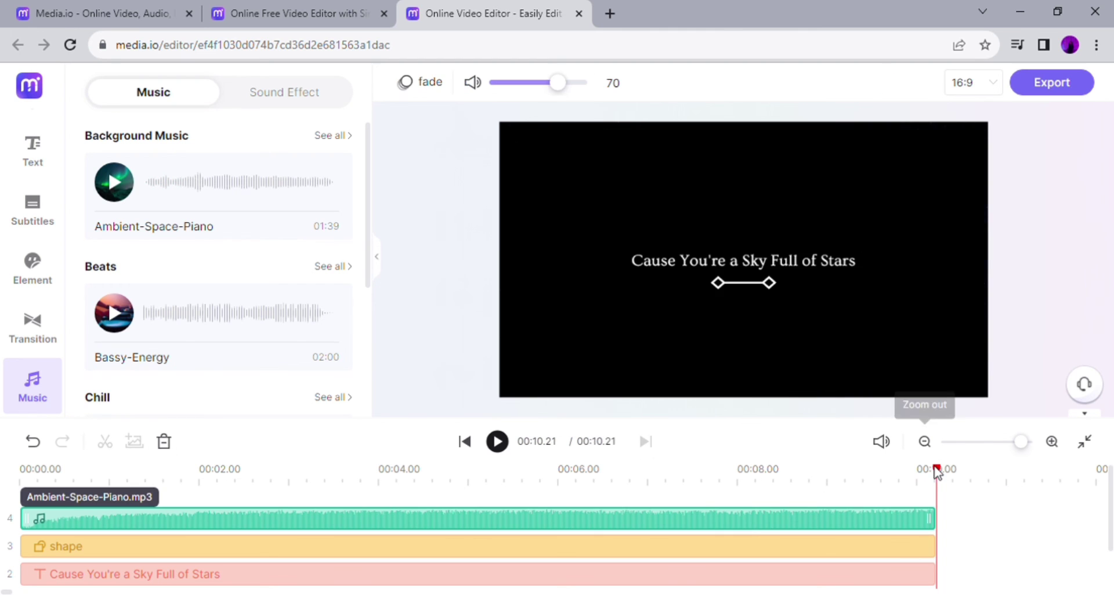
pyautogui.click(675, 477)
# - Scrub from the start to the very end to check the trimmed project
pyautogui.moveTo(847, 481)
pyautogui.mouseDown()
pyautogui.moveTo(890, 481)
pyautogui.moveTo(74, 484)
pyautogui.mouseUp()
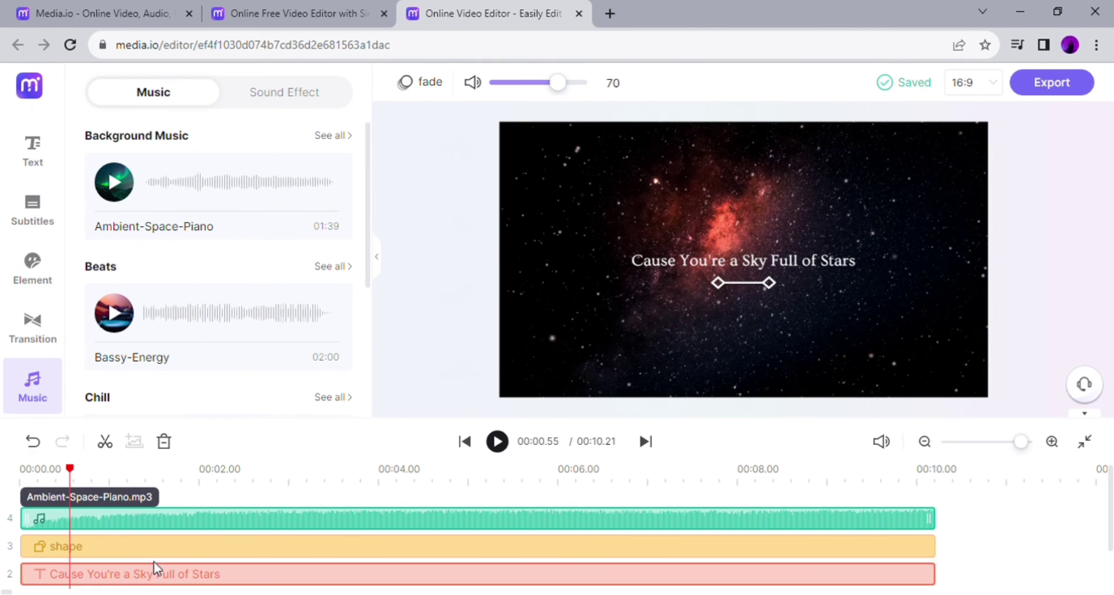
pyautogui.click(162, 574)
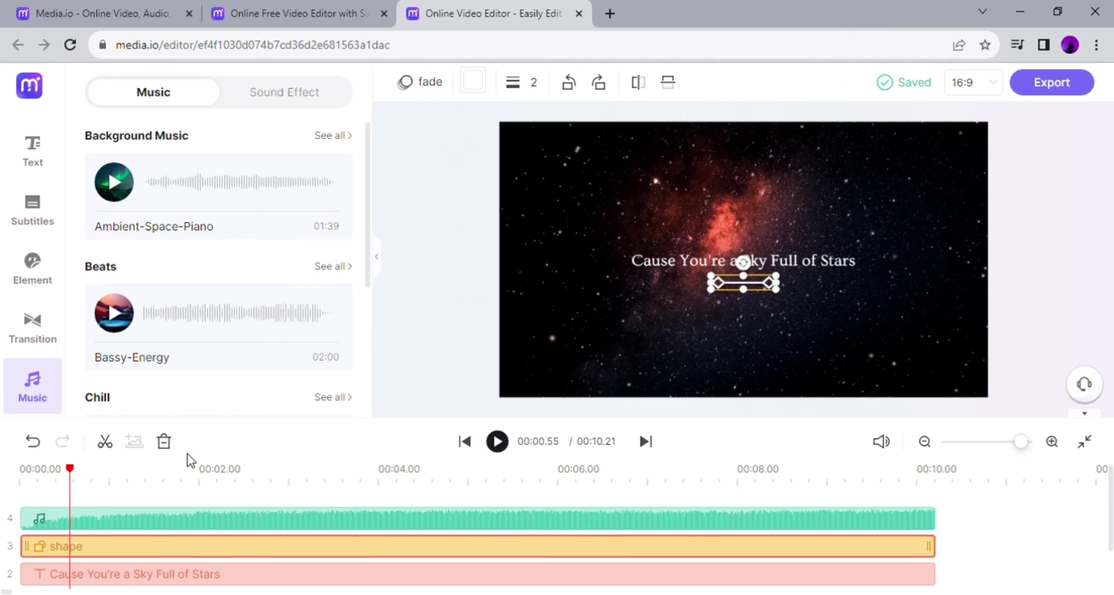
pyautogui.moveTo(72, 471); pyautogui.dragTo(891, 550)
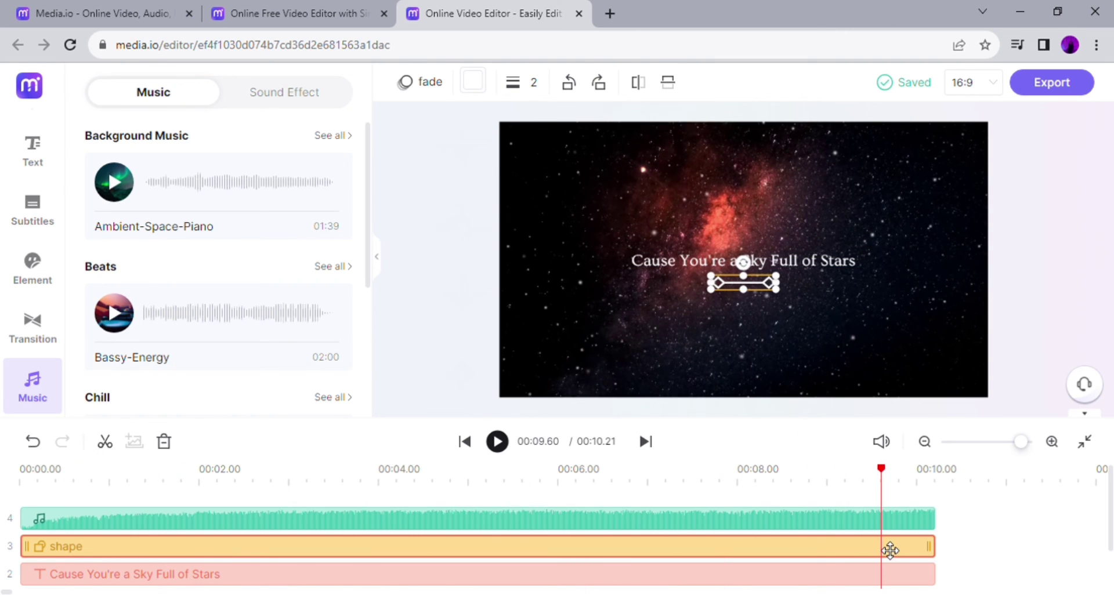
pyautogui.moveTo(890, 549)
pyautogui.mouseDown()
pyautogui.moveTo(930, 552)
pyautogui.moveTo(890, 550)
pyautogui.mouseUp()
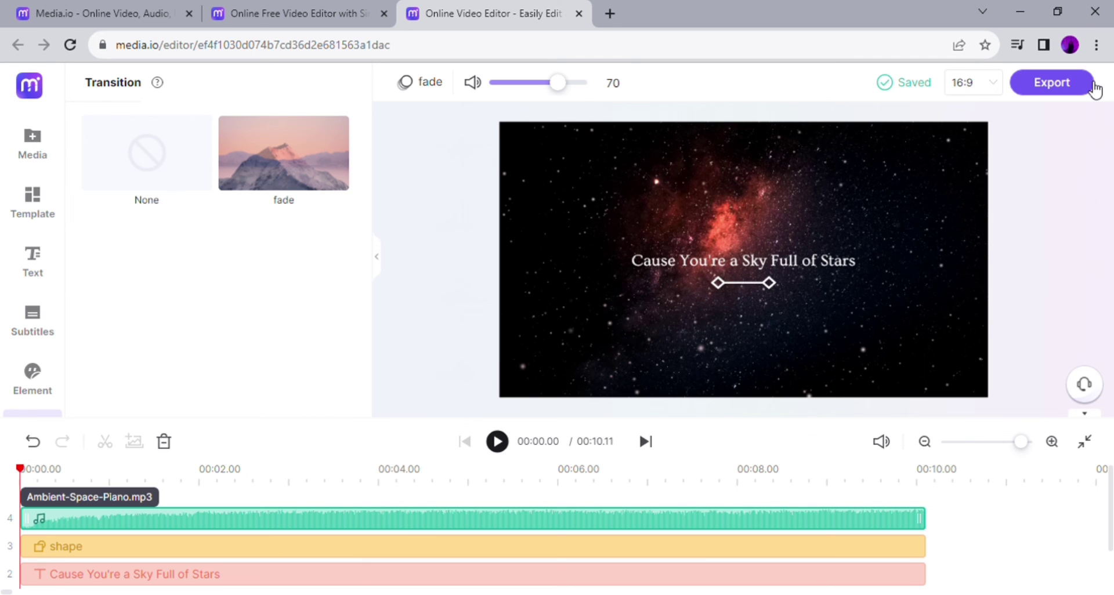
# - Name the export 'Galaxy project' as a 720p MP4 and continue to download
pyautogui.click(1093, 87)
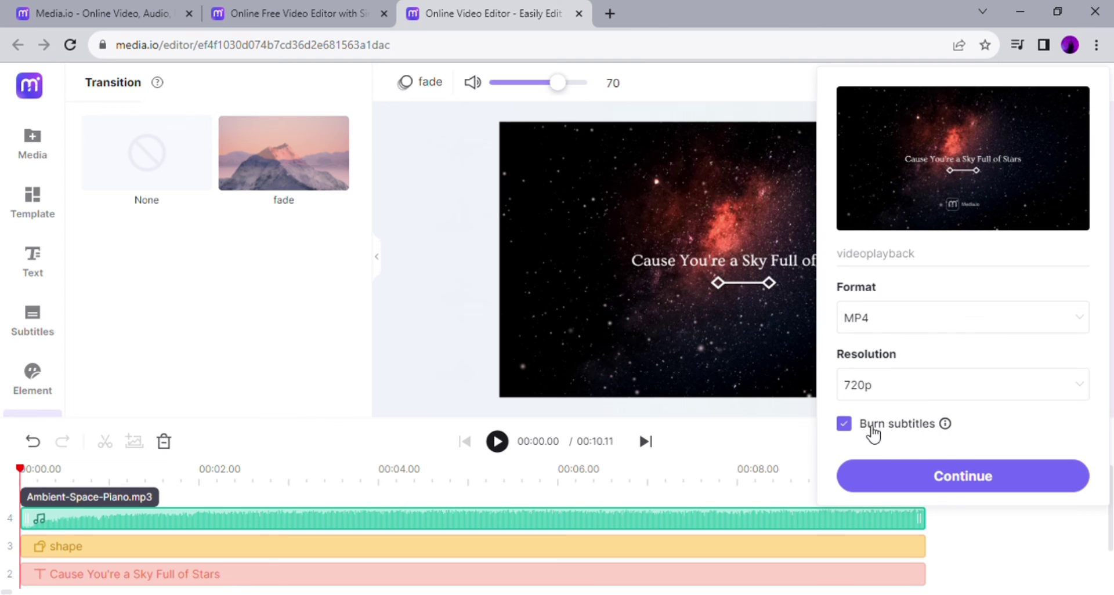
pyautogui.moveTo(962, 254)
pyautogui.click(888, 262)
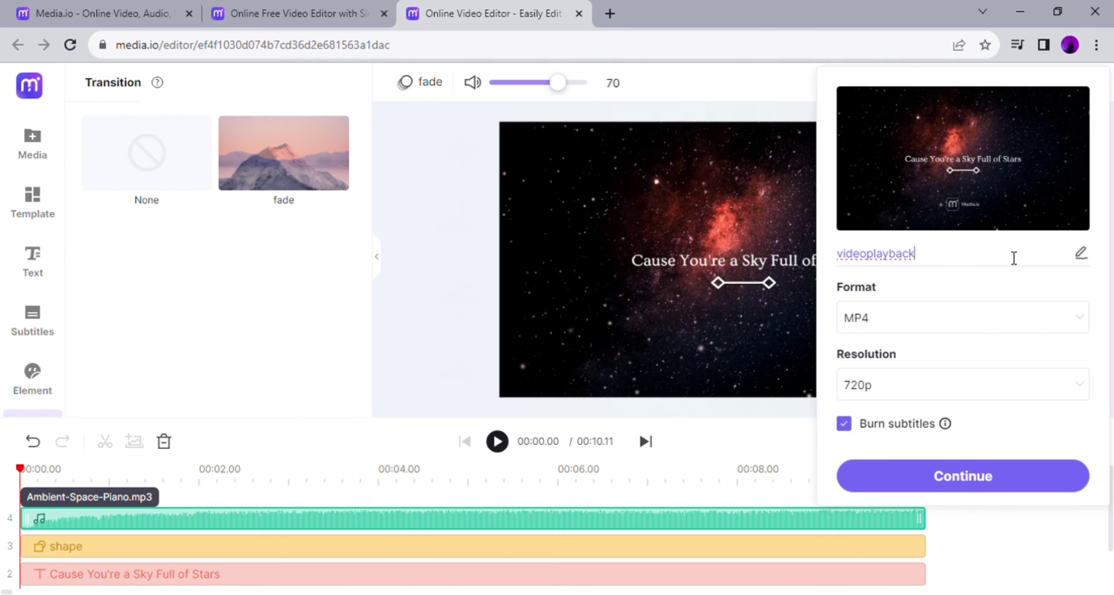
pyautogui.hotkey('ctrl', 'a')
pyautogui.write('G')
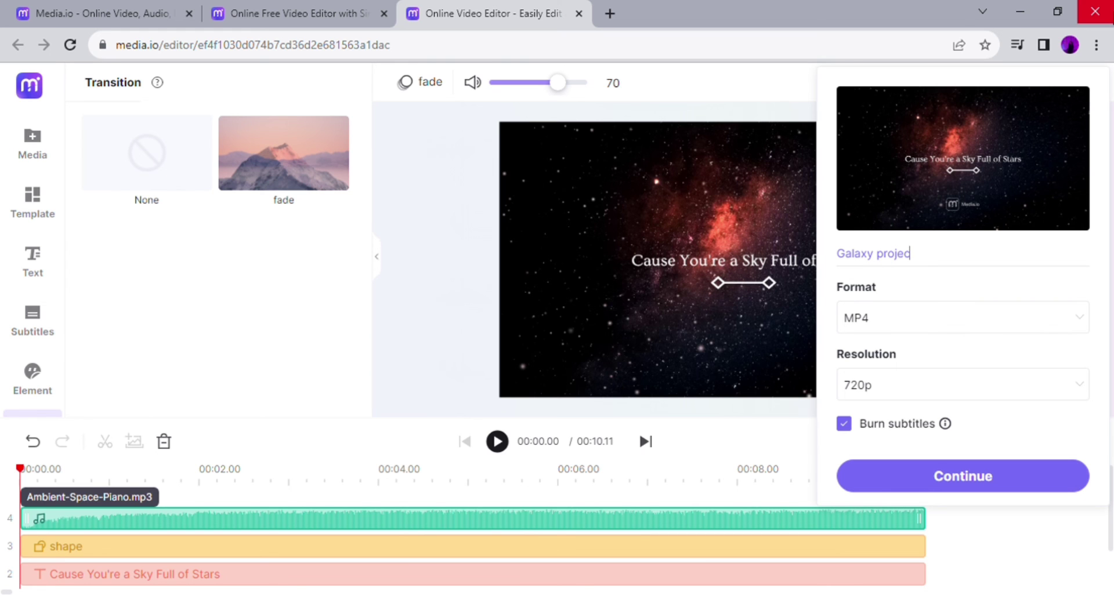
pyautogui.click(892, 471)
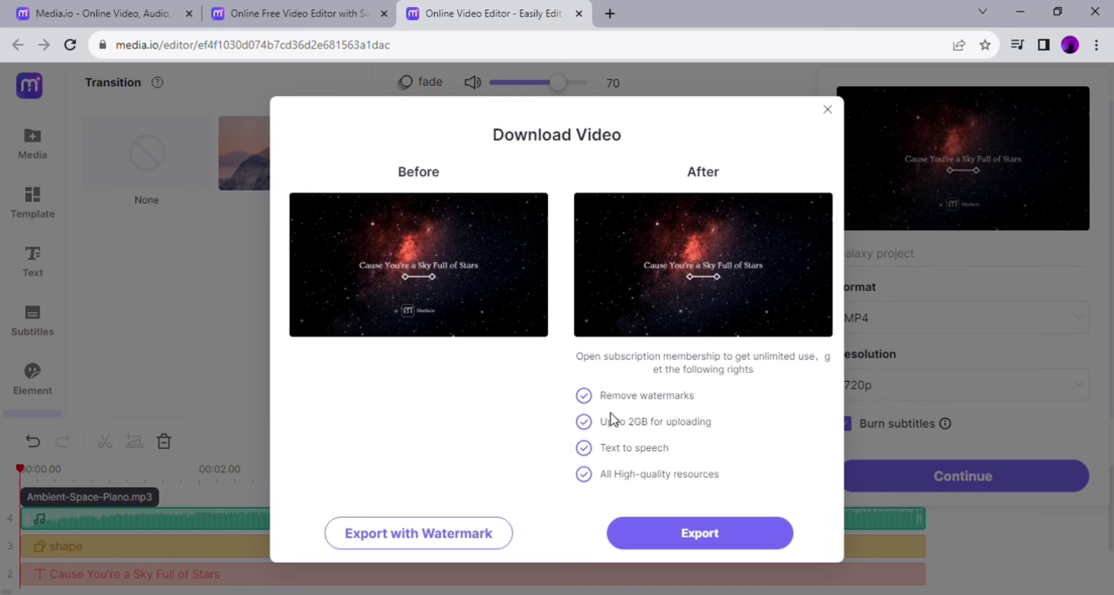
# - Export the 'Galaxy project' video with watermark and download the finished file
pyautogui.click(467, 534)
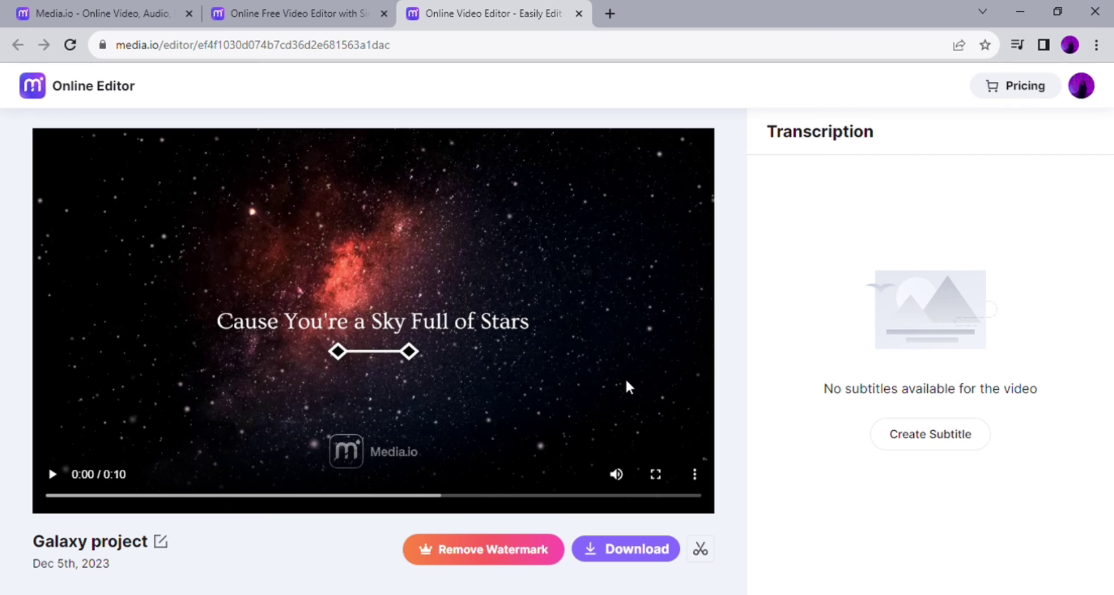
pyautogui.click(629, 545)
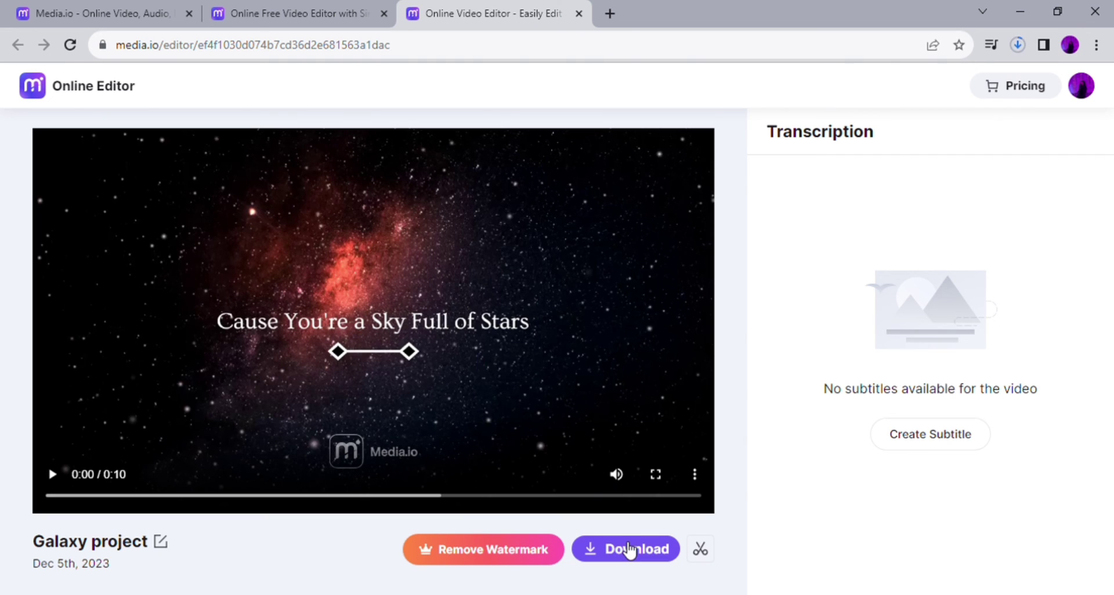